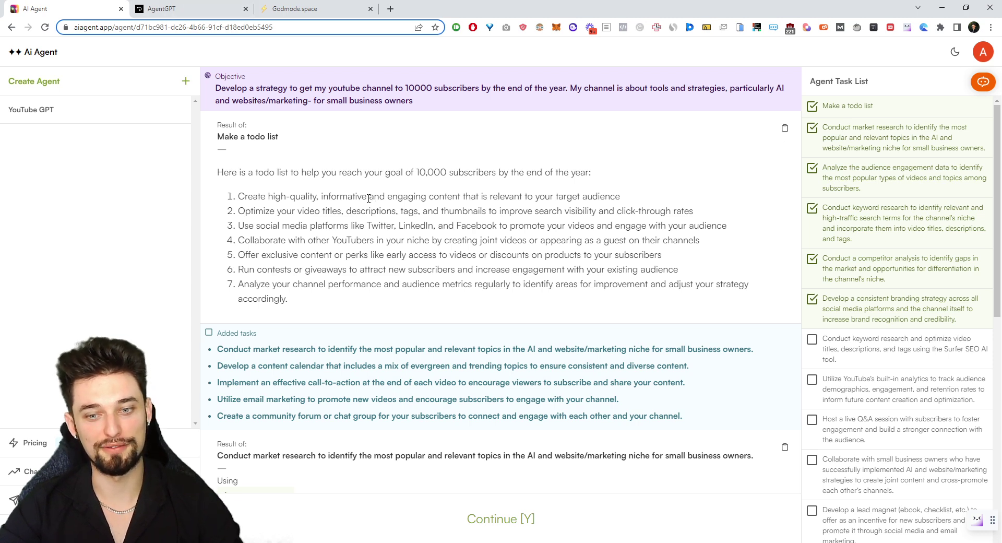
# Step: Flip between the AgentGPT, Godmode.space and AI Agent tabs, ending on AgentGPT's blank agent-creation page
pyautogui.click(178, 7)
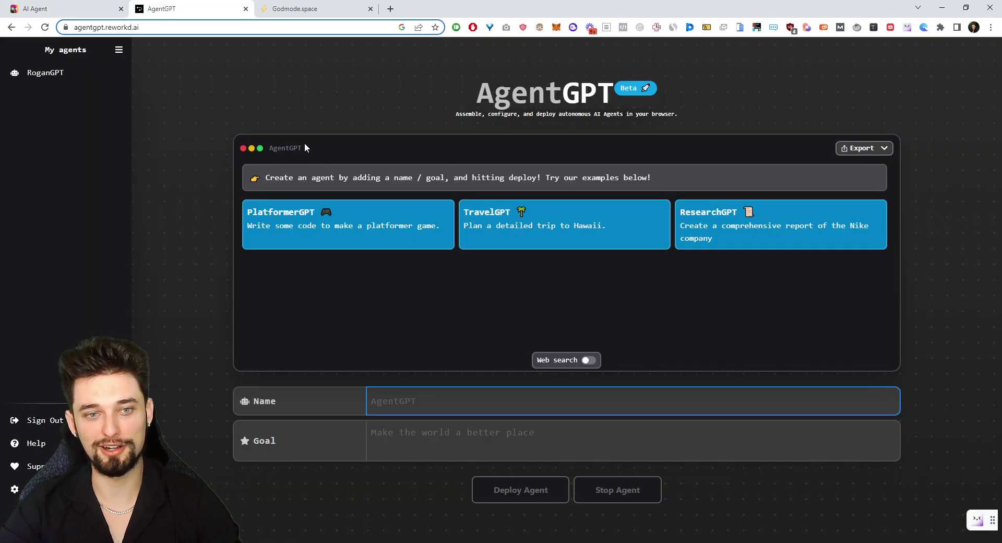
pyautogui.click(280, 6)
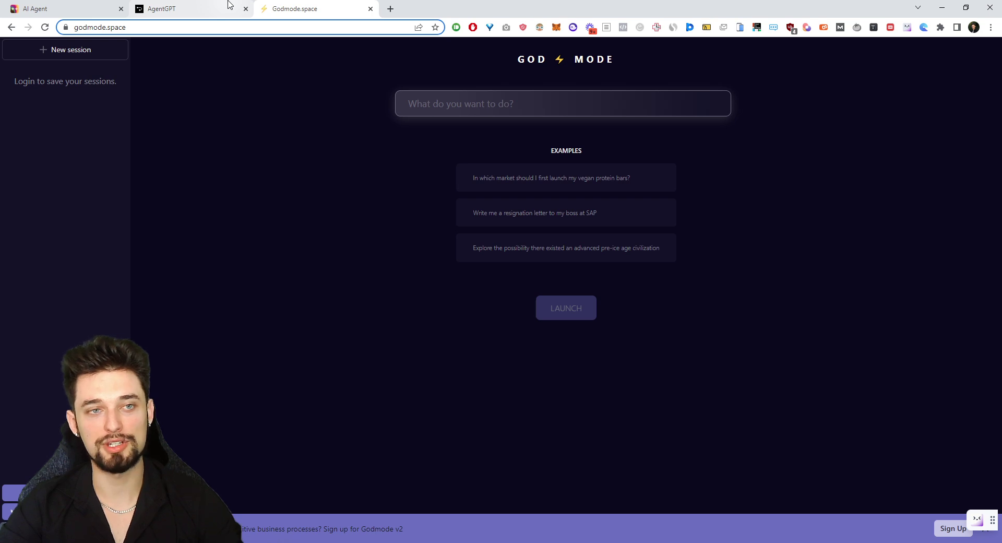
pyautogui.click(198, 11)
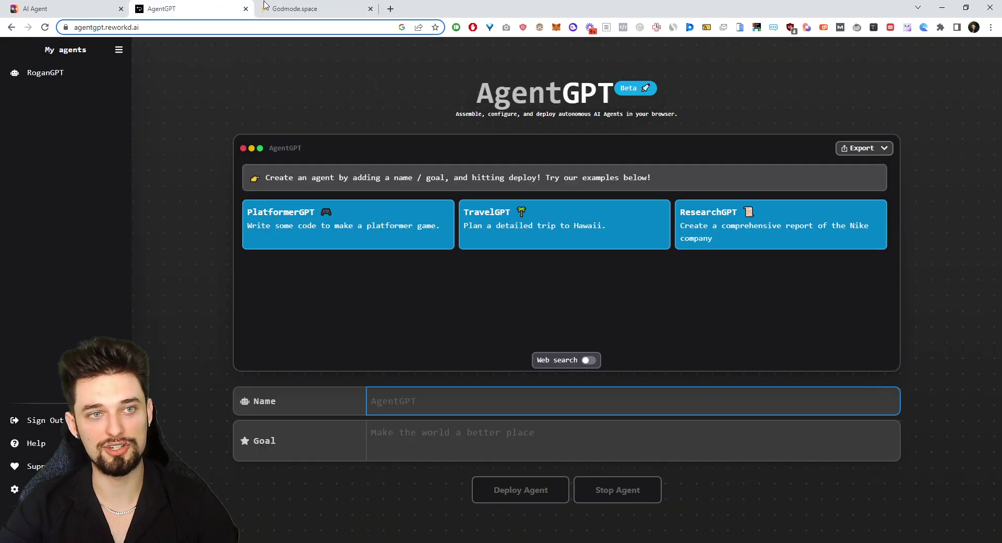
pyautogui.click(308, 9)
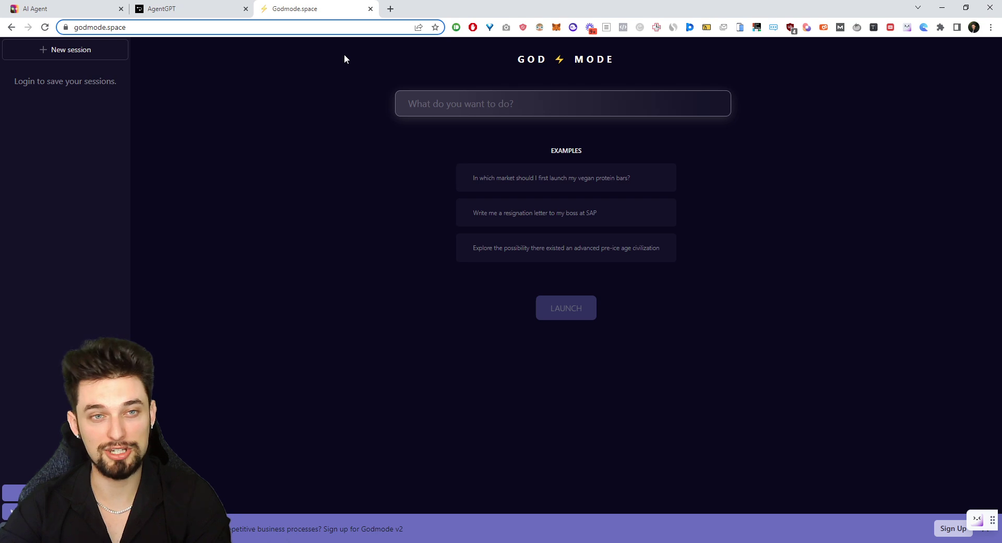
pyautogui.click(215, 8)
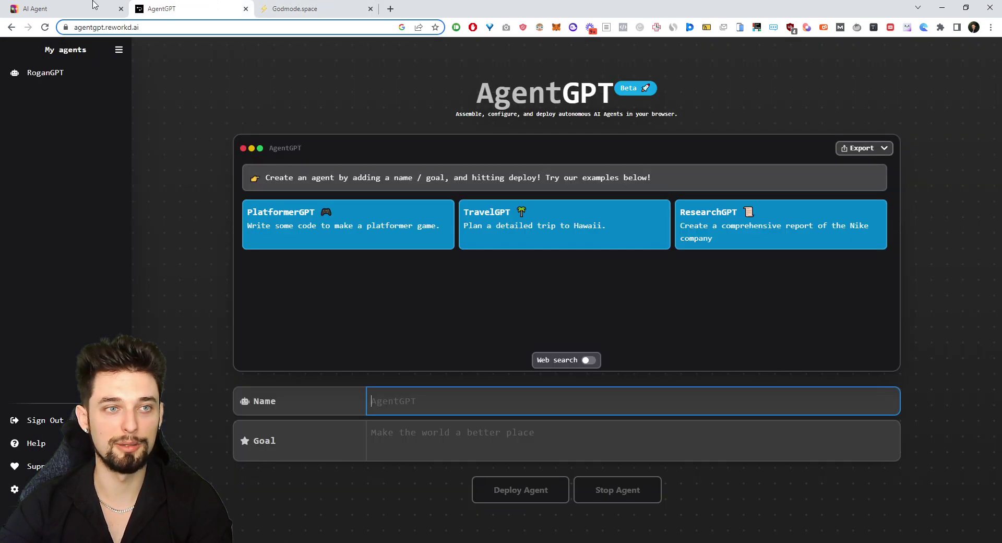
pyautogui.click(95, 9)
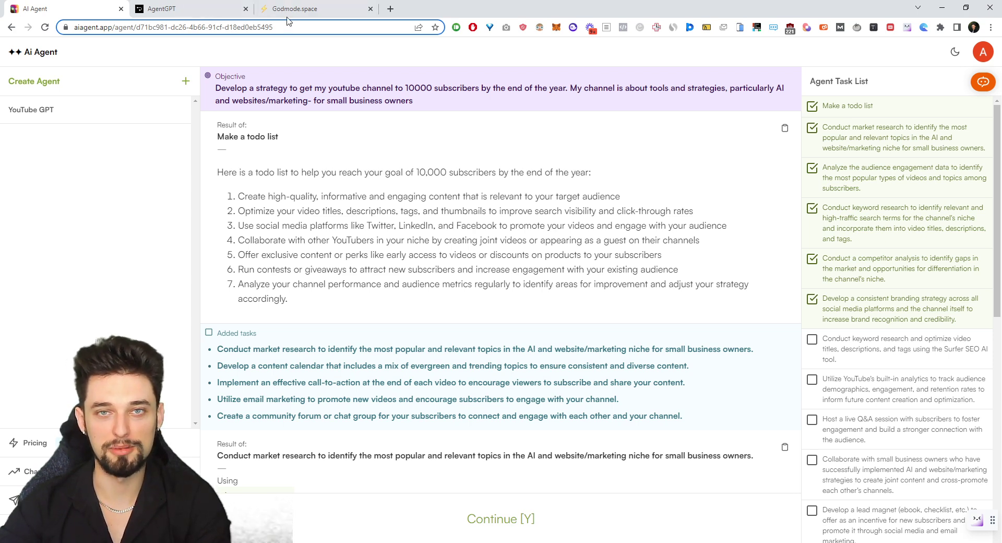
pyautogui.click(206, 7)
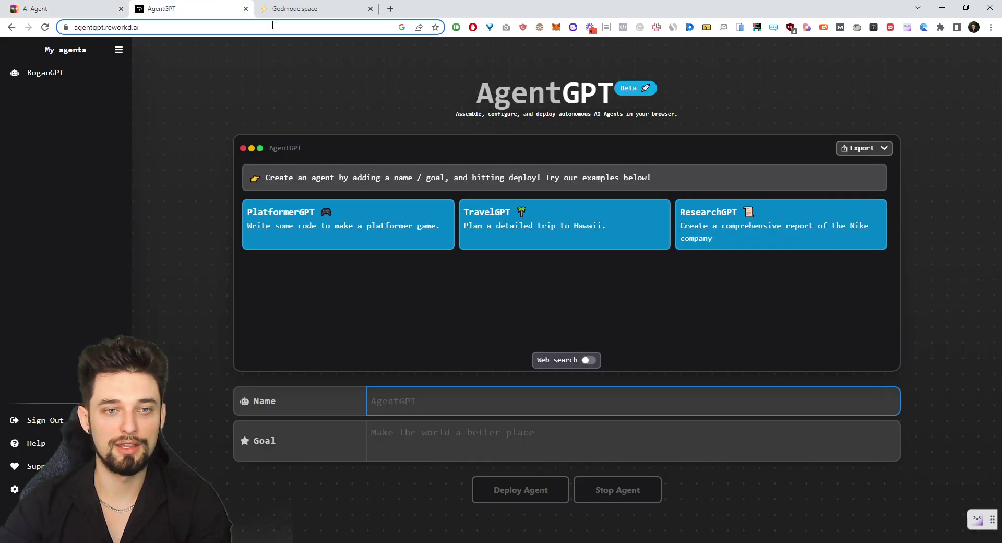
pyautogui.click(324, 8)
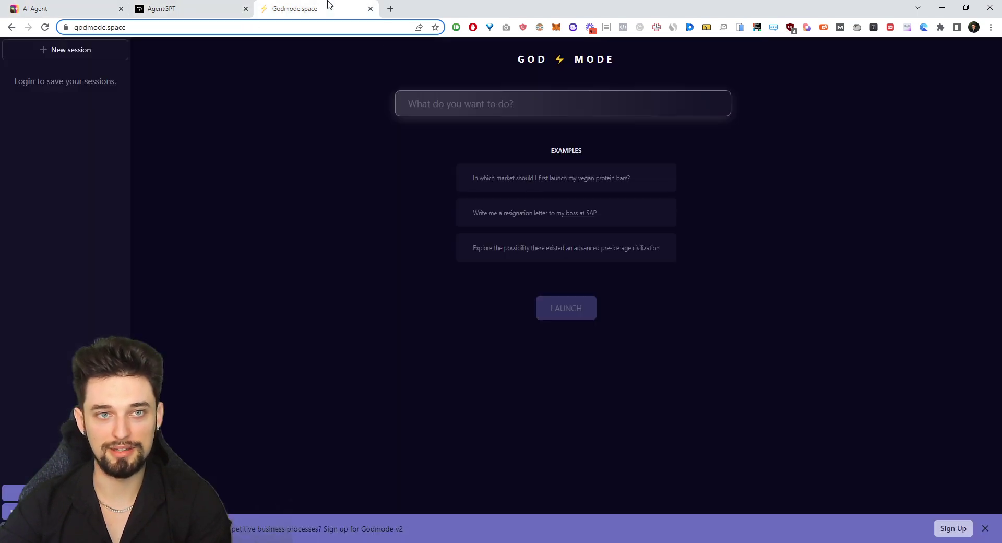
pyautogui.click(224, 8)
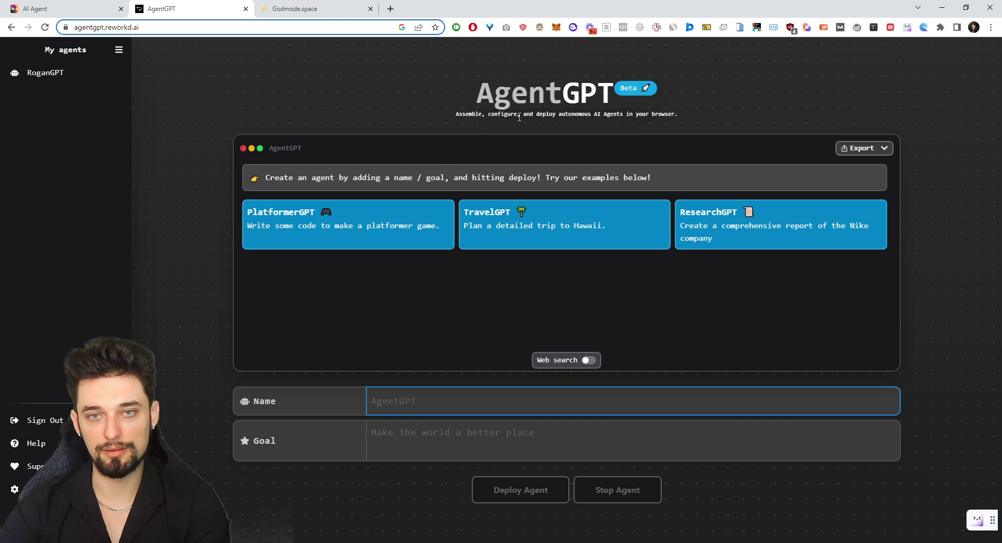
# Step: Return to the AI Agent YouTube GPT run and highlight its full Objective text
pyautogui.click(73, 8)
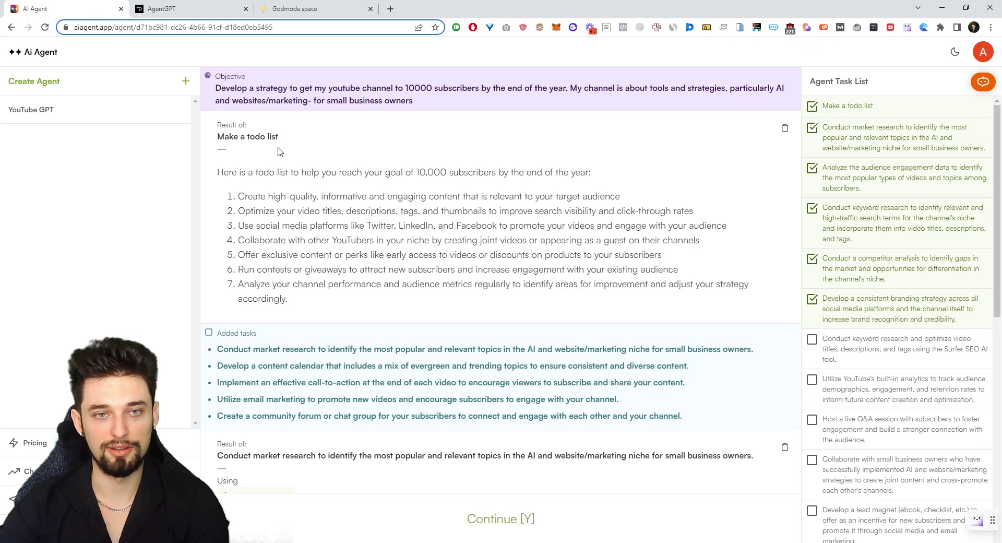
pyautogui.moveTo(224, 85); pyautogui.dragTo(424, 101)
pyautogui.click(425, 100)
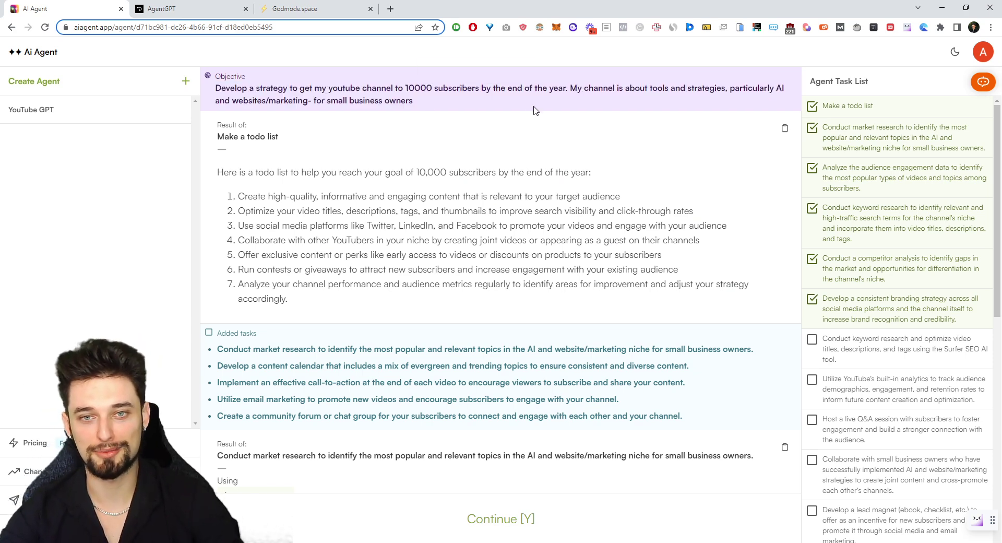
# Step: Glance at the AgentGPT and Godmode.space tabs, then settle back on the AI Agent results
pyautogui.click(216, 6)
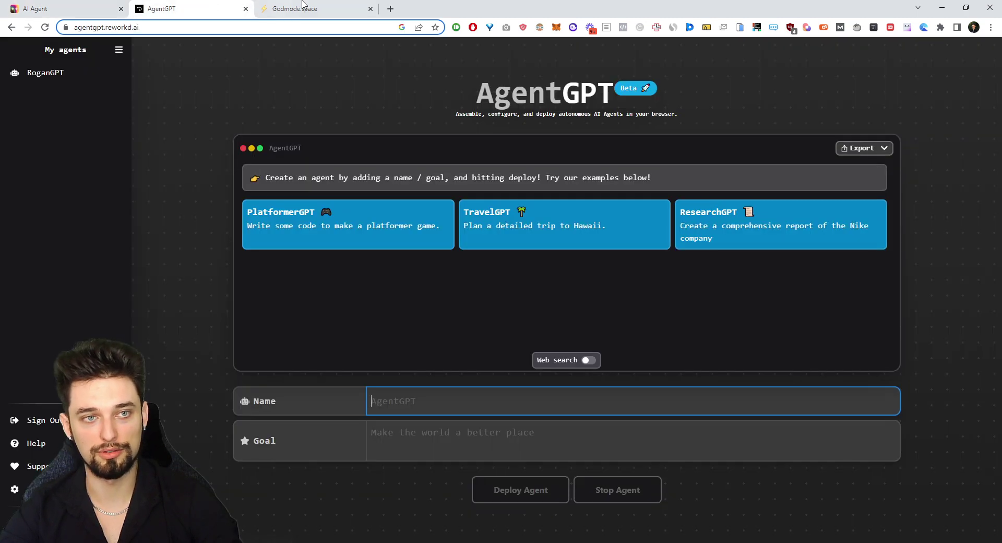
pyautogui.click(84, 7)
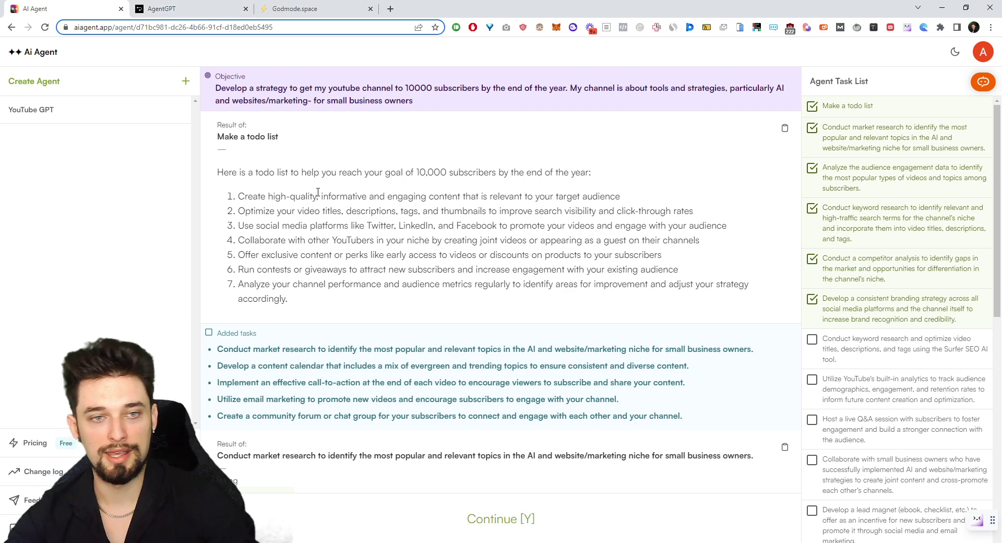
pyautogui.scroll(-1, 350, 223)
pyautogui.scroll(1, 350, 223)
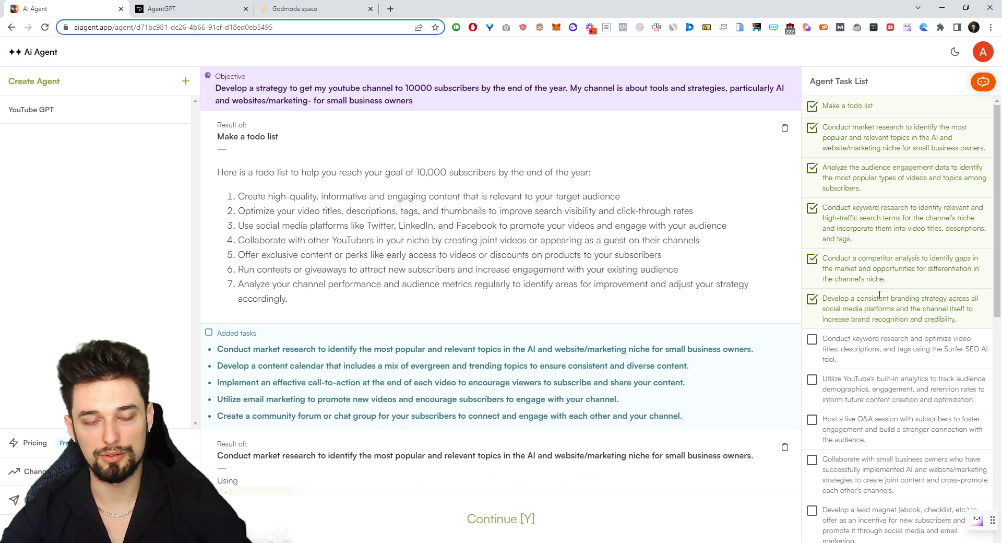
pyautogui.click(286, 6)
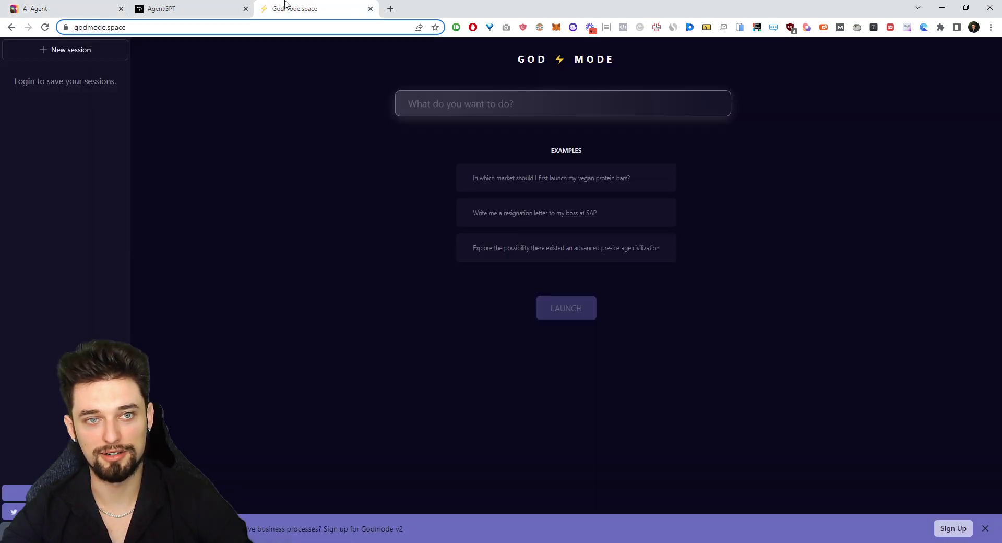
pyautogui.click(47, 8)
# Step: Scroll through the run results and highlight the market research result title
pyautogui.scroll(-2, 514, 292)
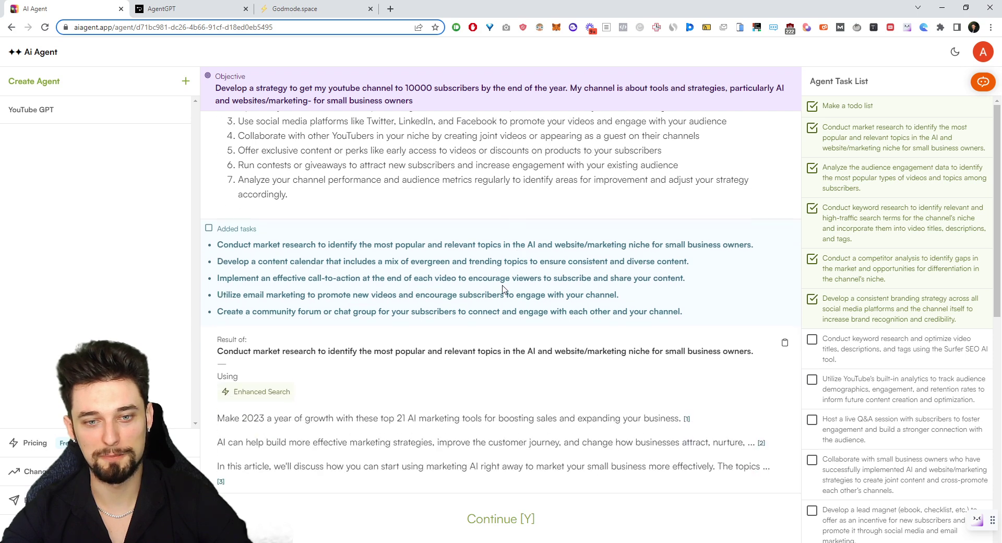
pyautogui.scroll(2, 219, 244)
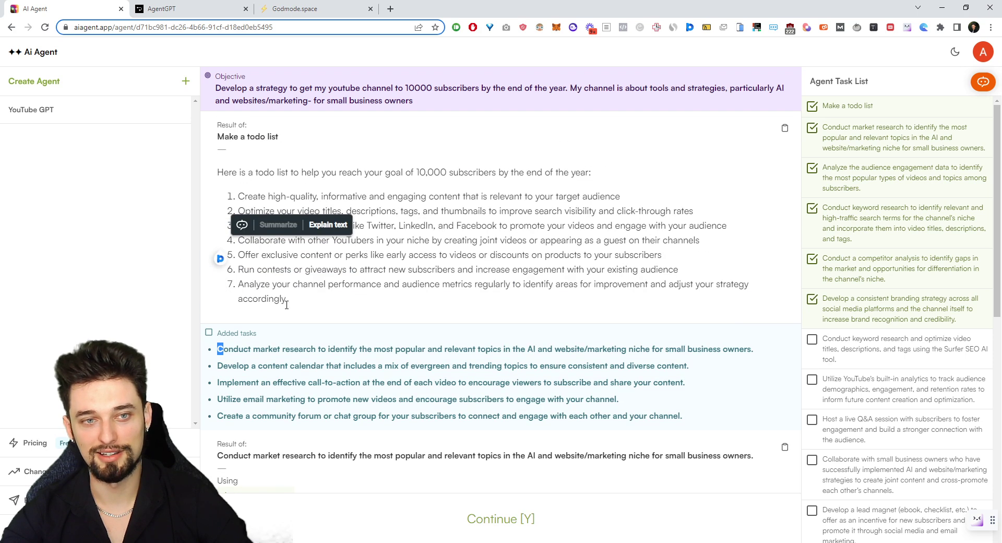
pyautogui.scroll(-2, 225, 309)
pyautogui.scroll(-1, 225, 309)
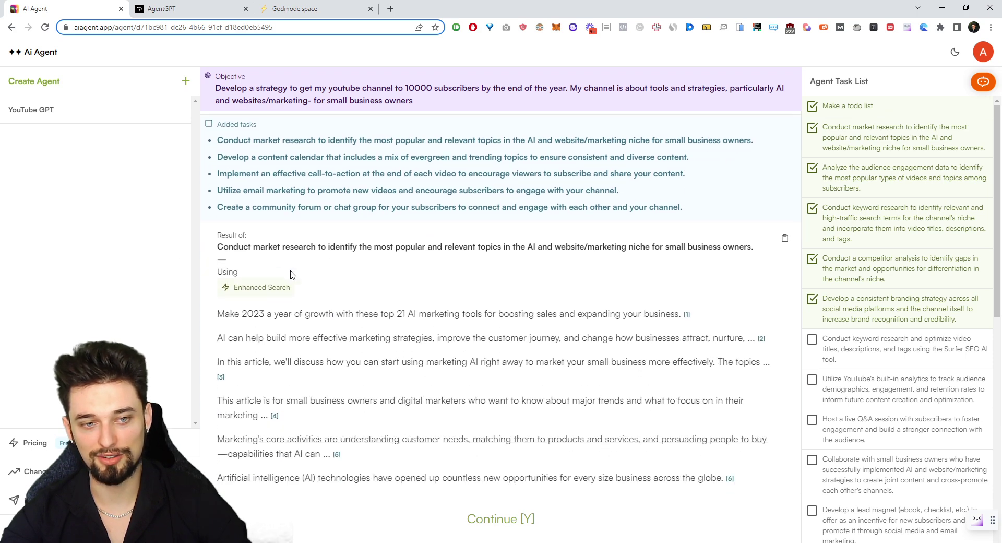
pyautogui.scroll(2, 314, 270)
pyautogui.scroll(-2, 314, 271)
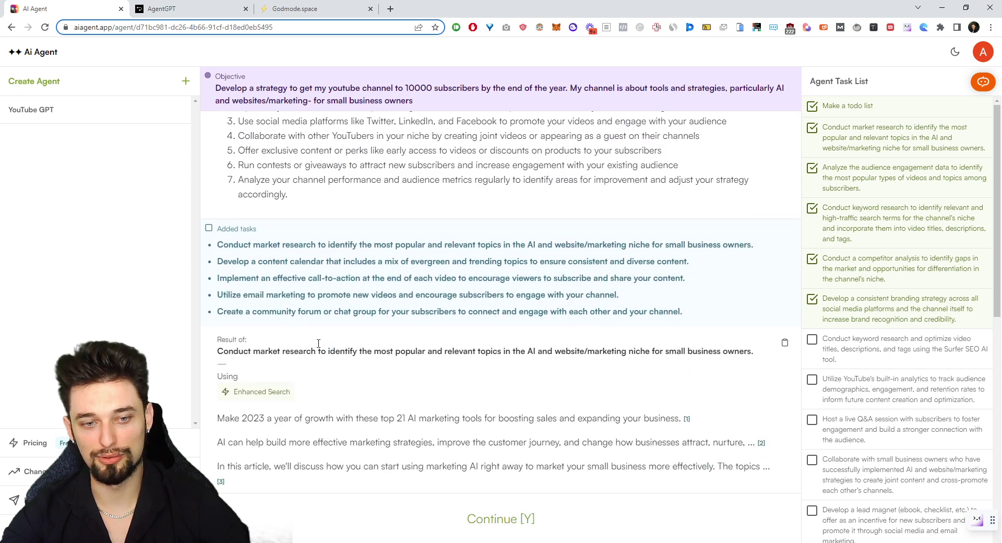
pyautogui.scroll(-1, 282, 310)
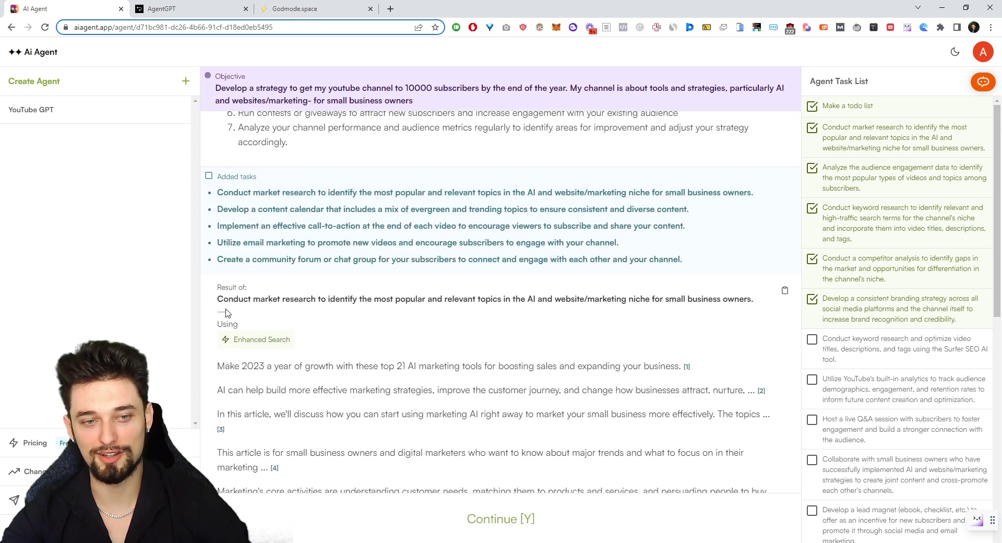
pyautogui.moveTo(219, 299); pyautogui.dragTo(774, 306)
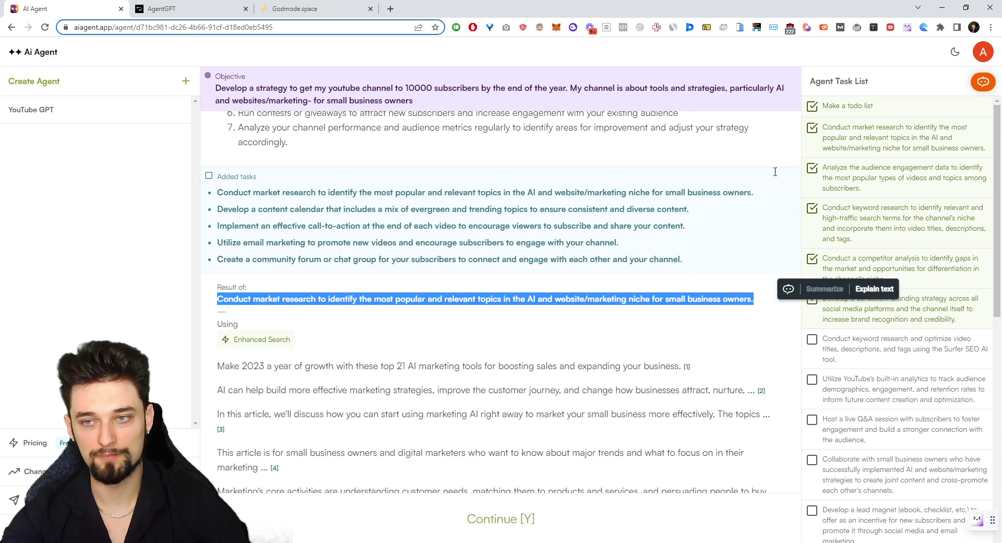
pyautogui.scroll(3, 708, 195)
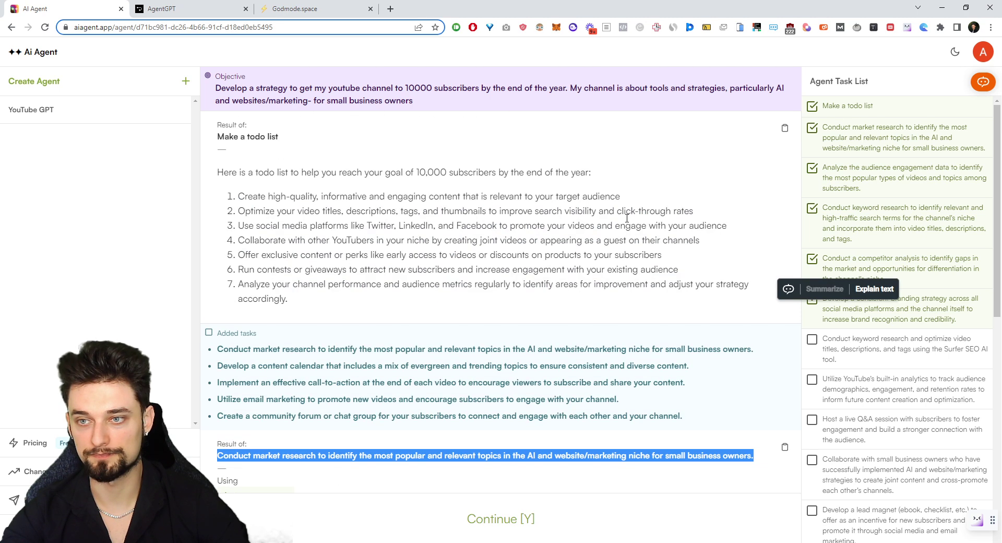
pyautogui.click(386, 191)
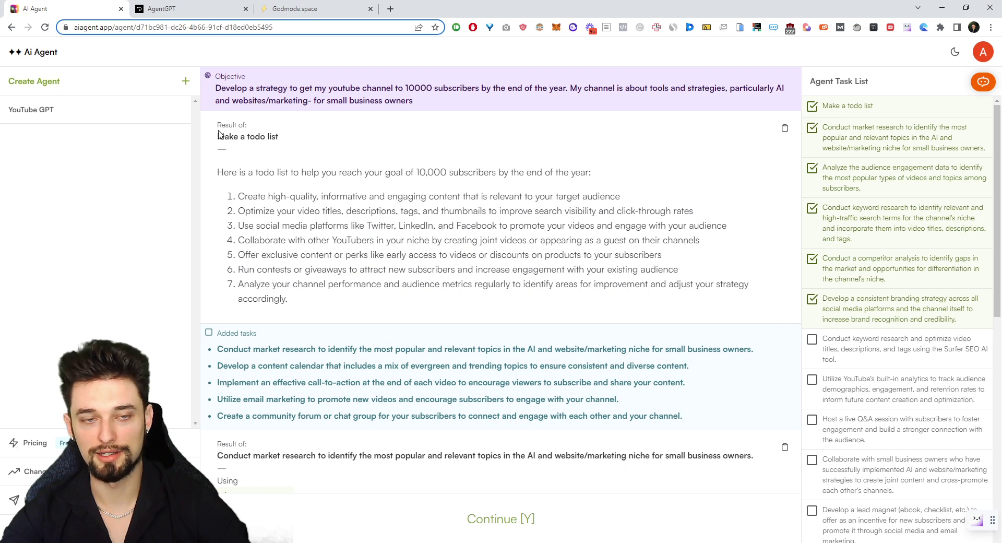
# Step: Highlight the Make a todo list result, its to-do items, and its entry in the task list
pyautogui.moveTo(219, 136); pyautogui.dragTo(276, 137)
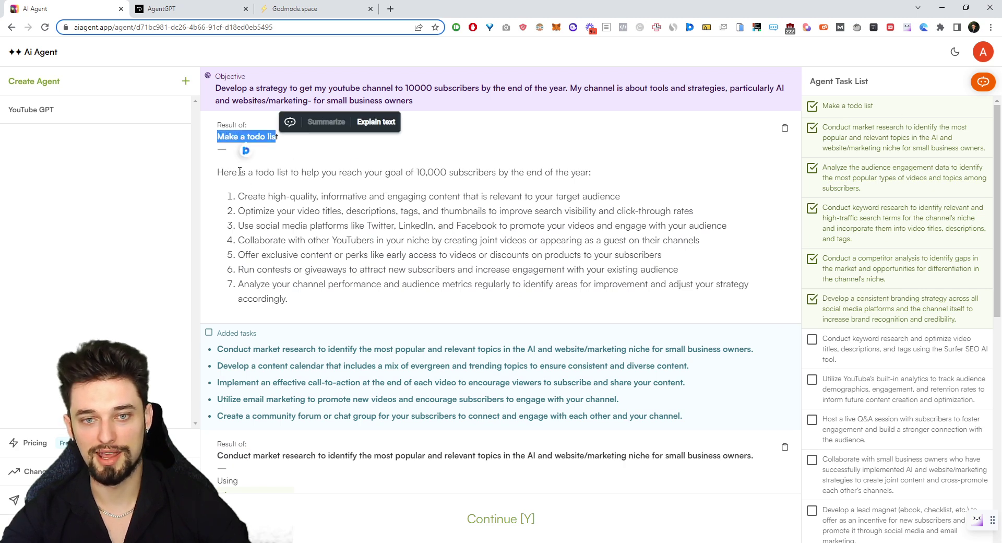
pyautogui.moveTo(217, 173); pyautogui.dragTo(328, 302)
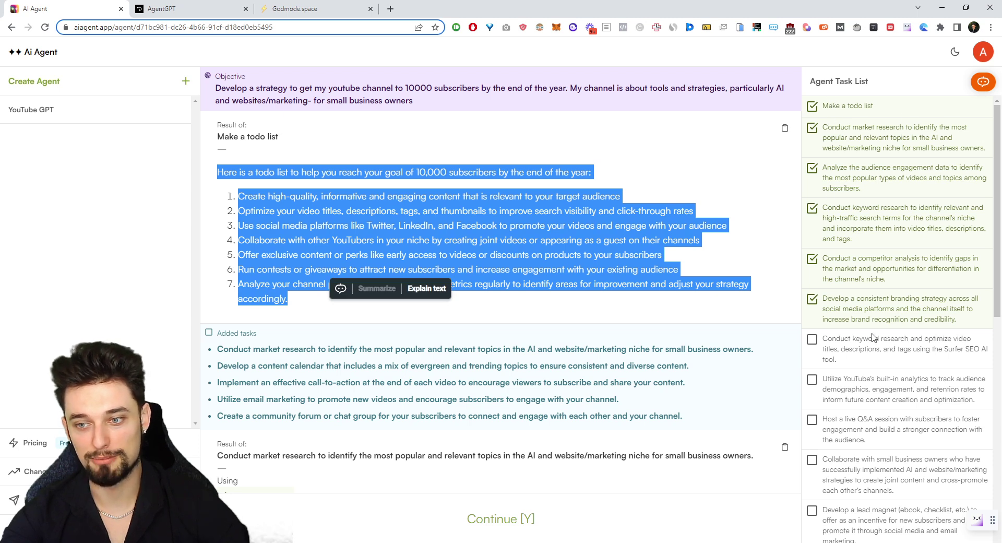
pyautogui.moveTo(822, 106); pyautogui.dragTo(876, 104)
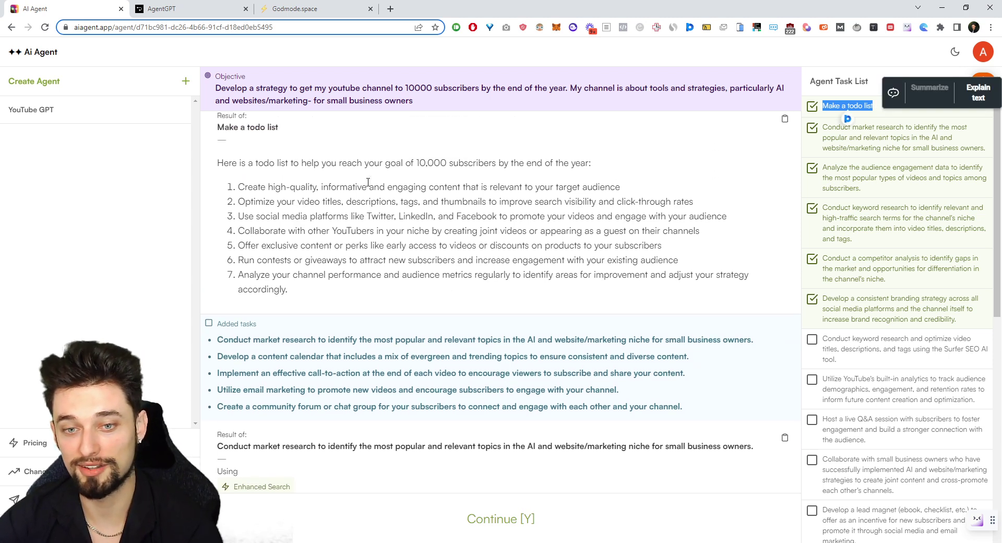
pyautogui.click(353, 343)
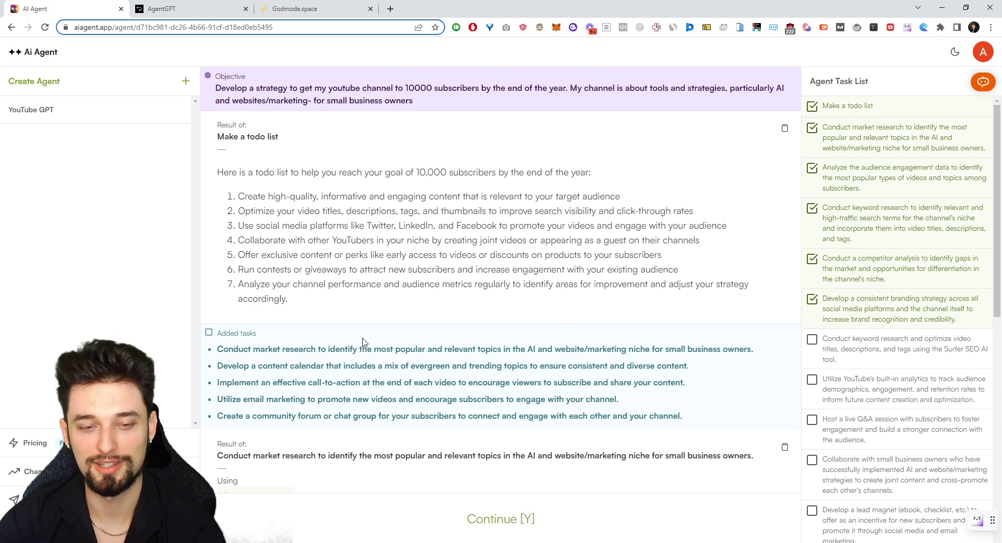
# Step: Scroll down through the cited sources and added tasks such as audience engagement analysis
pyautogui.scroll(-3, 361, 334)
pyautogui.scroll(-2, 364, 323)
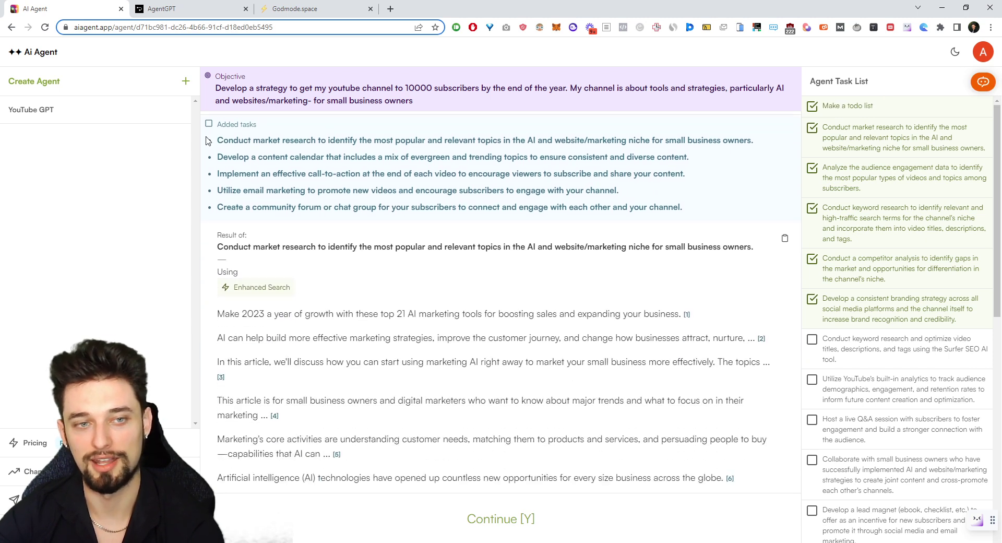
pyautogui.scroll(-1, 590, 231)
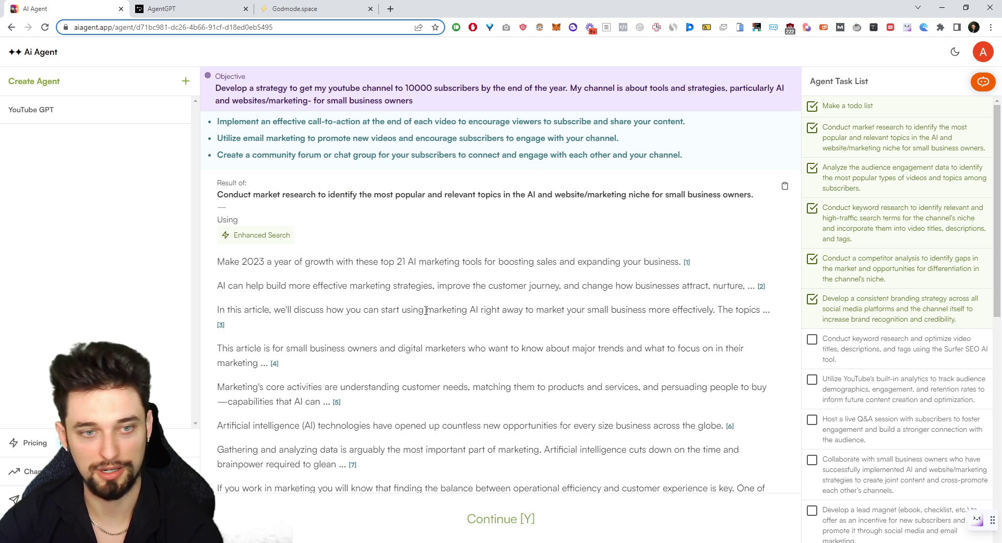
pyautogui.scroll(-2, 258, 225)
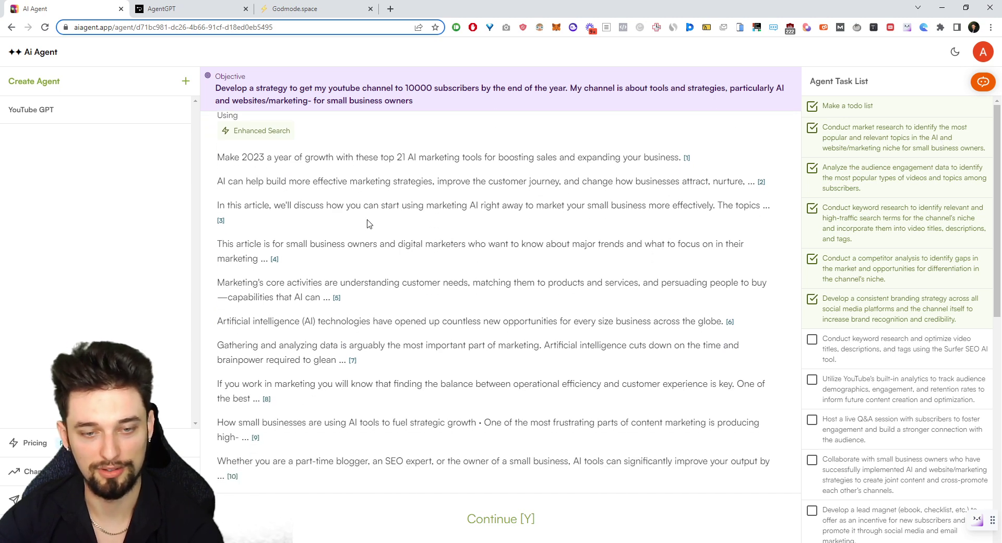
pyautogui.scroll(-1, 302, 224)
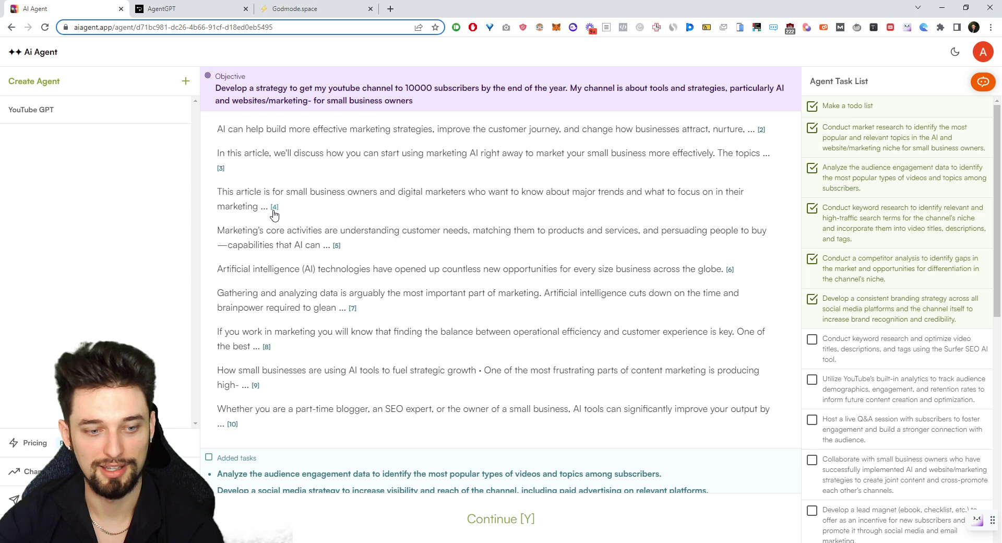
# Step: Check cited source article [4], then return to the agent results
pyautogui.click(272, 211)
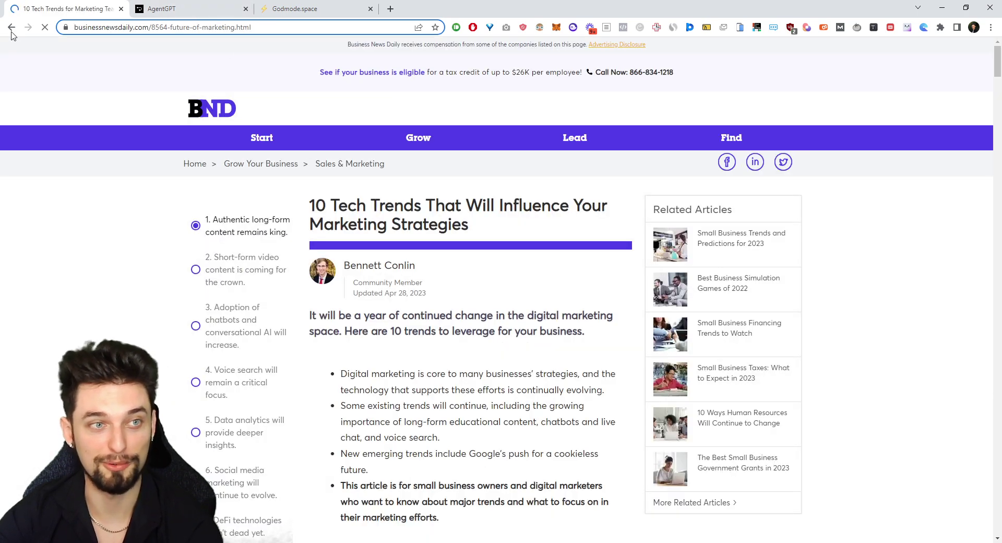
pyautogui.click(12, 33)
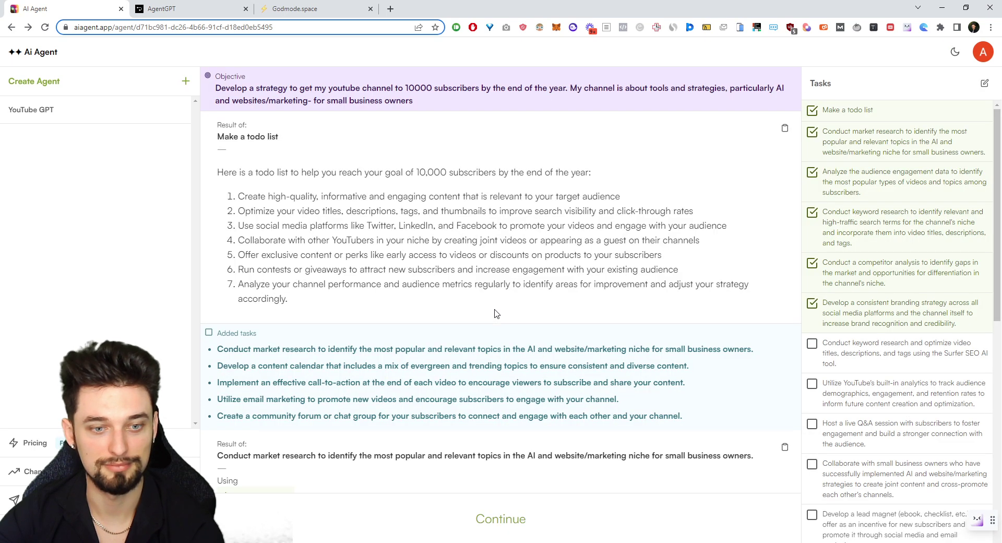
pyautogui.scroll(-2, 436, 303)
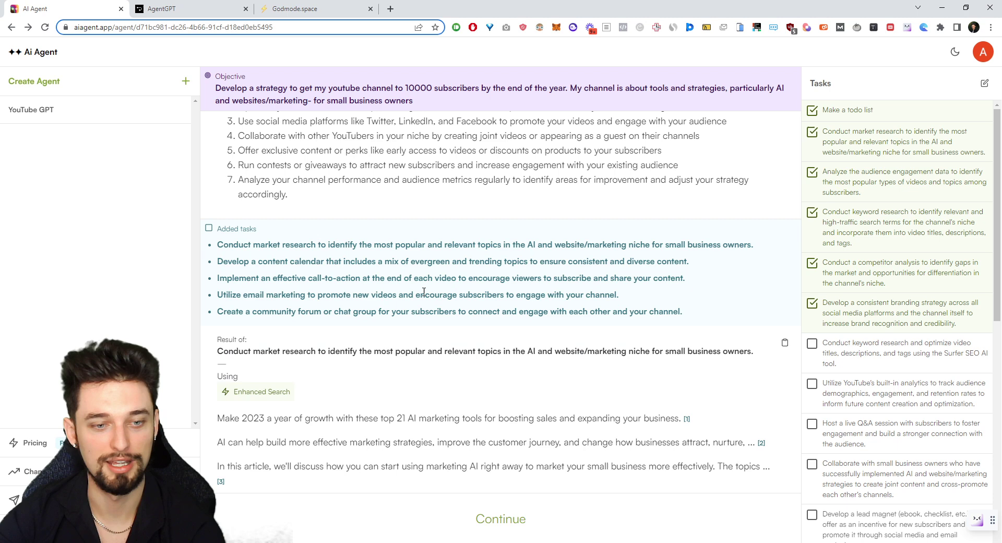
pyautogui.scroll(-1, 419, 292)
# Step: Scroll through the agent results, then bring up AgentGPT's blank agent-creation page
pyautogui.scroll(1, 418, 292)
pyautogui.scroll(-4, 330, 286)
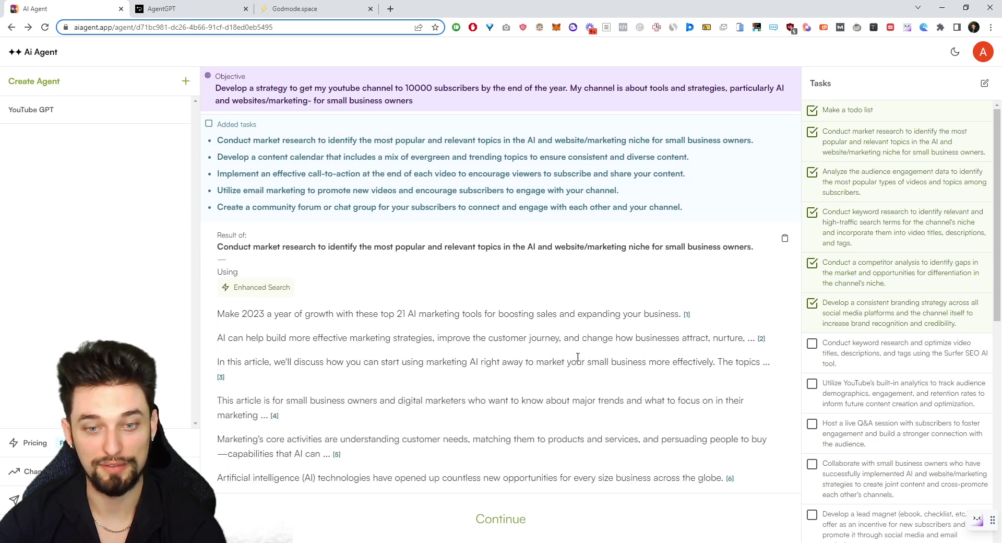
pyautogui.scroll(-2, 328, 246)
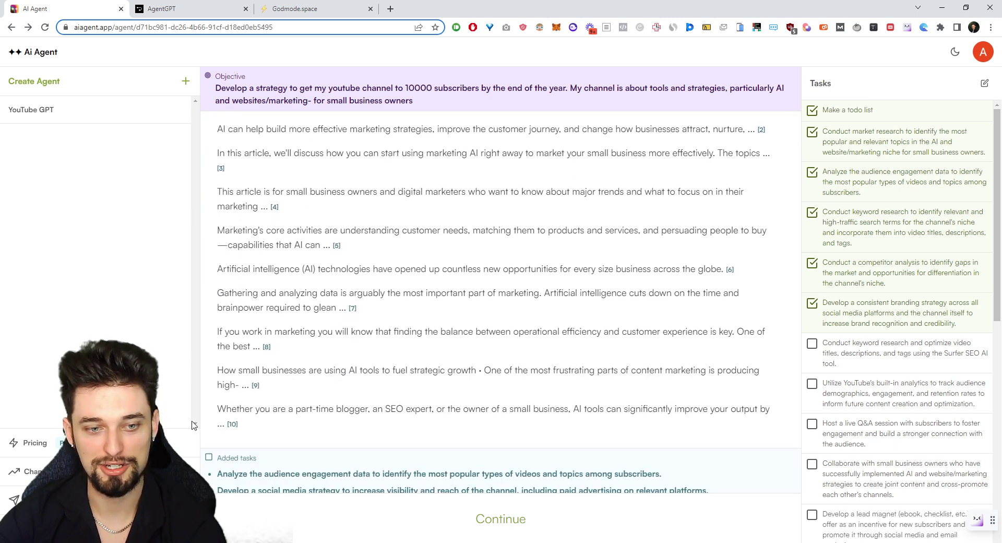
pyautogui.scroll(-3, 368, 373)
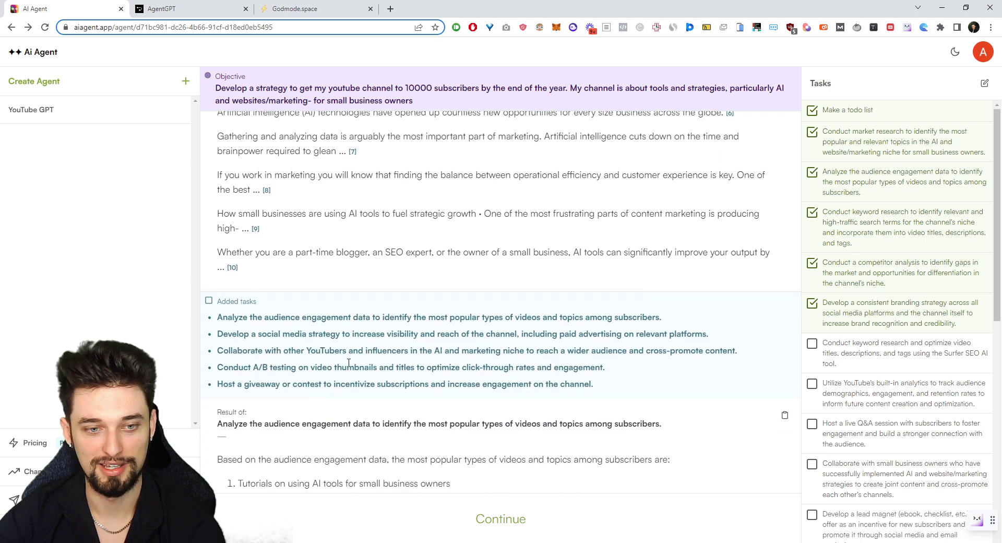
pyautogui.scroll(3, 308, 303)
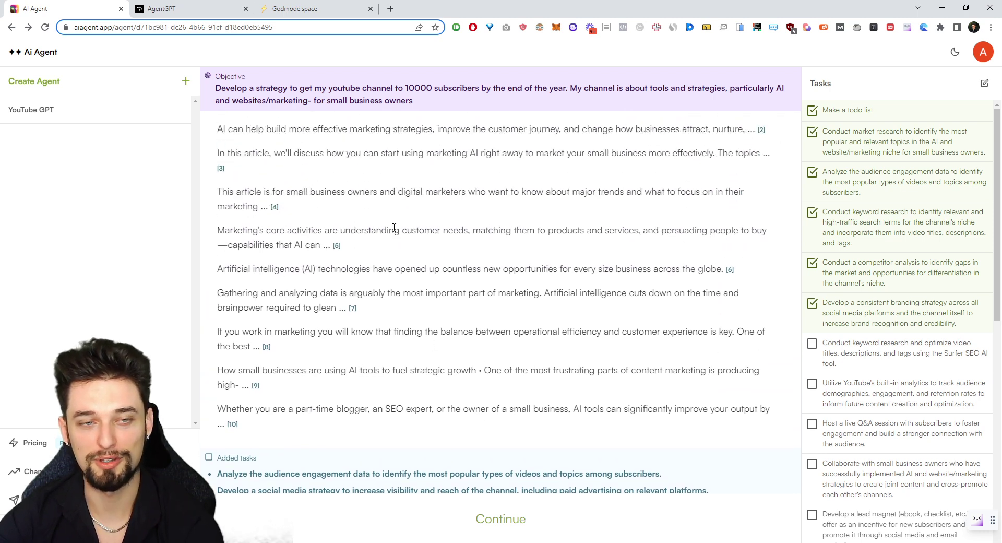
pyautogui.click(209, 8)
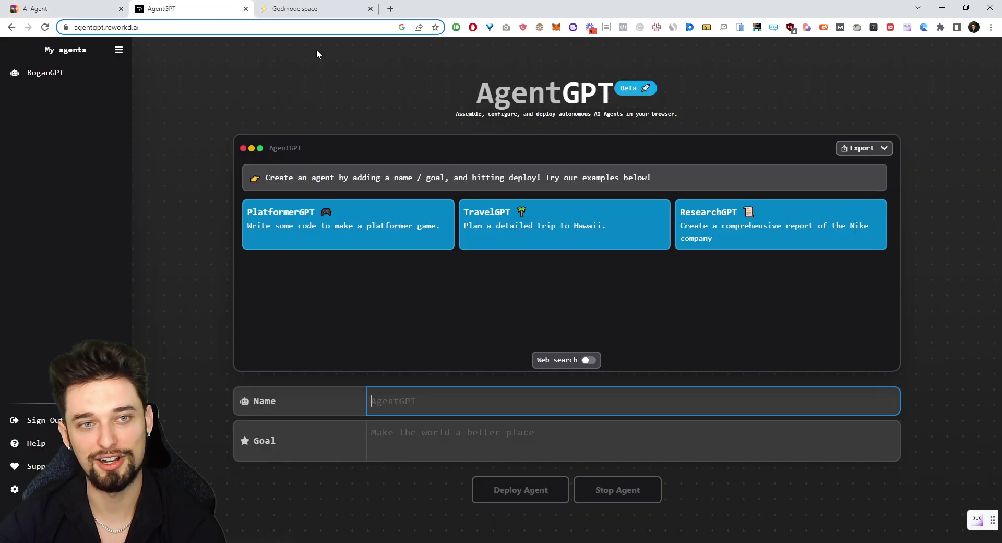
# Step: Glance at the Godmode.space start page, then go back to the AI Agent results
pyautogui.click(316, 7)
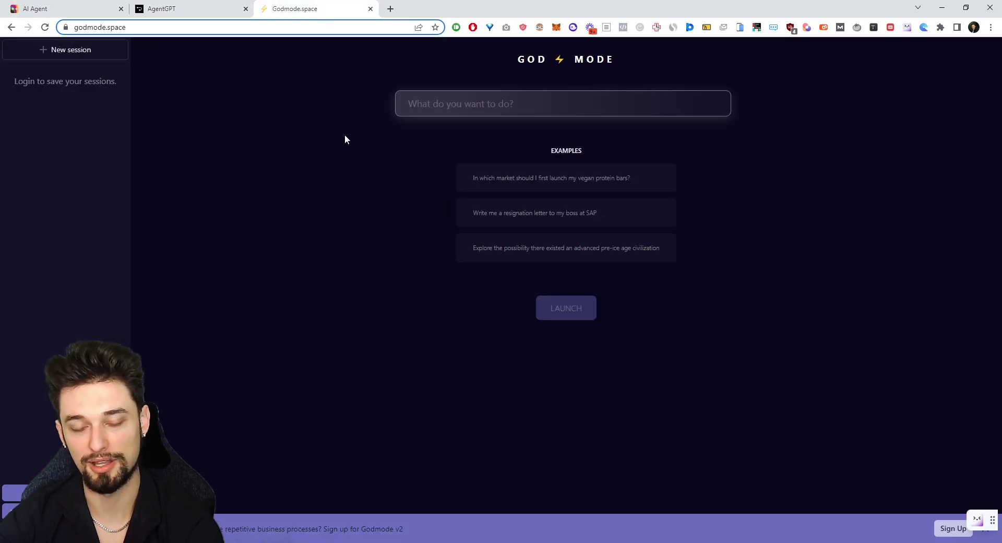
pyautogui.click(49, 7)
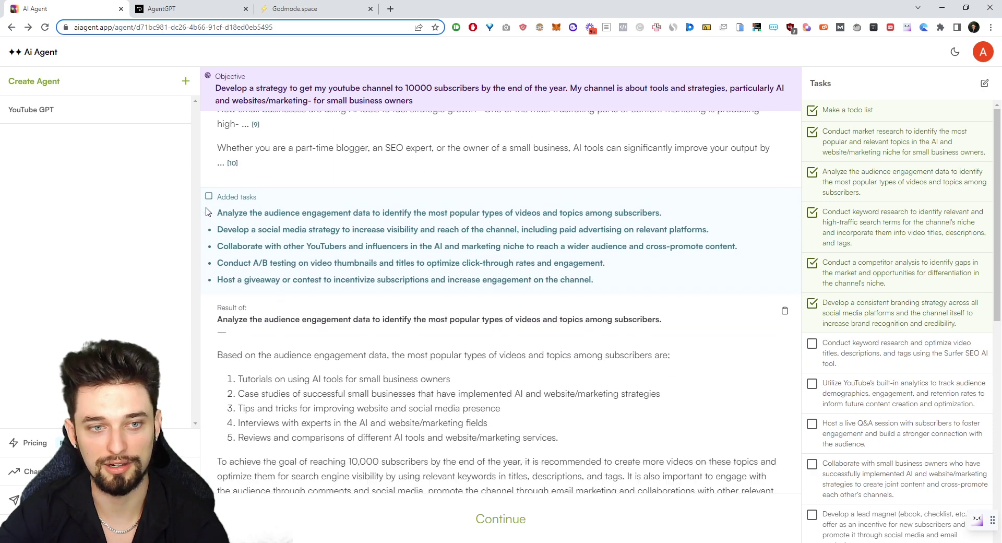
pyautogui.scroll(5, 207, 211)
pyautogui.scroll(-3, 252, 345)
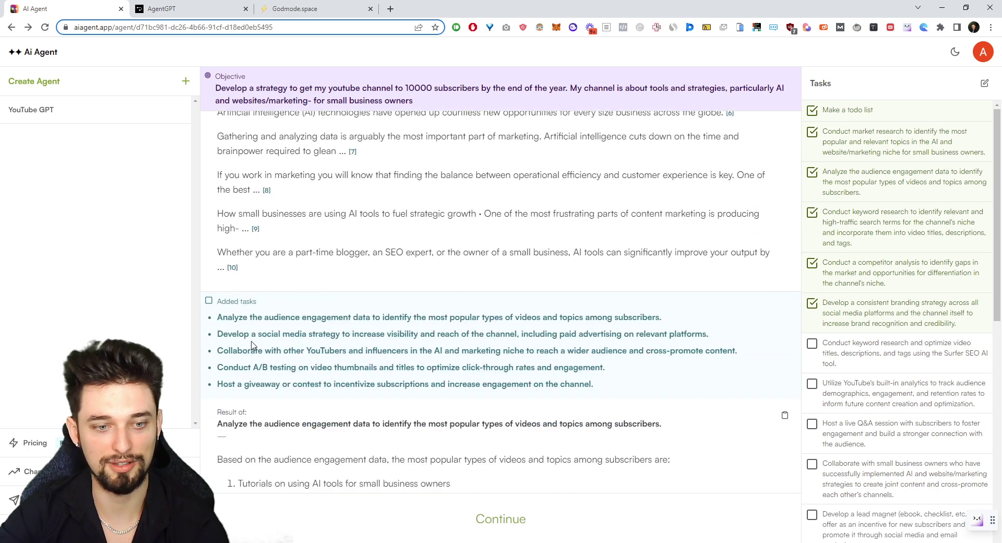
pyautogui.moveTo(222, 315); pyautogui.dragTo(606, 368)
pyautogui.scroll(-4, 862, 261)
pyautogui.scroll(-8, 861, 261)
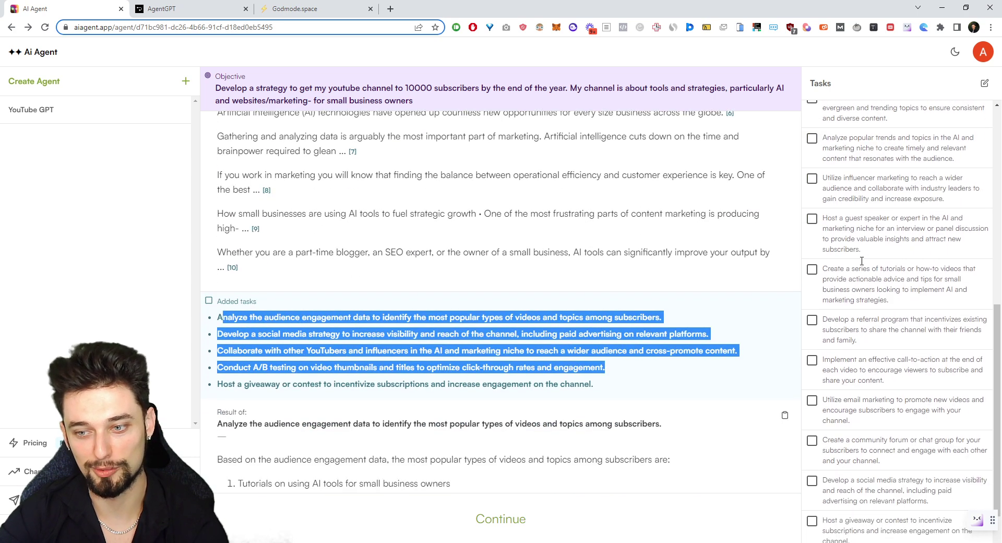
pyautogui.scroll(-3, 573, 172)
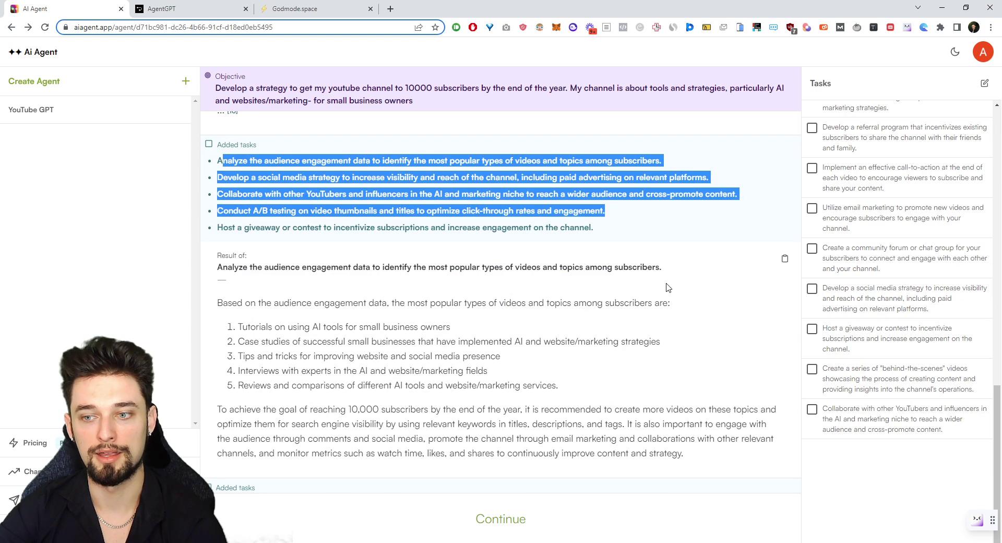
pyautogui.scroll(15, 656, 292)
pyautogui.scroll(7, 924, 240)
pyautogui.scroll(6, 921, 224)
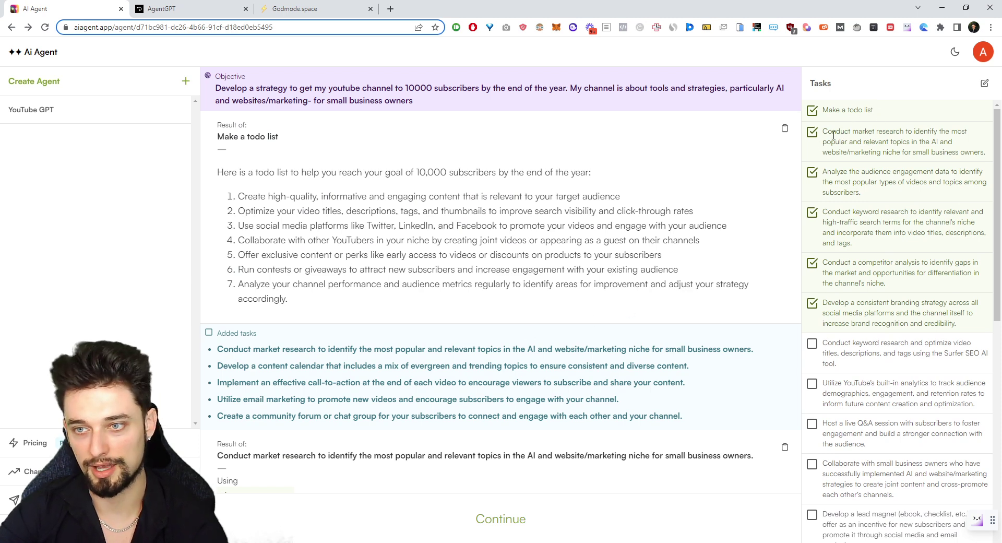
pyautogui.scroll(-1, 482, 220)
pyautogui.scroll(1, 481, 219)
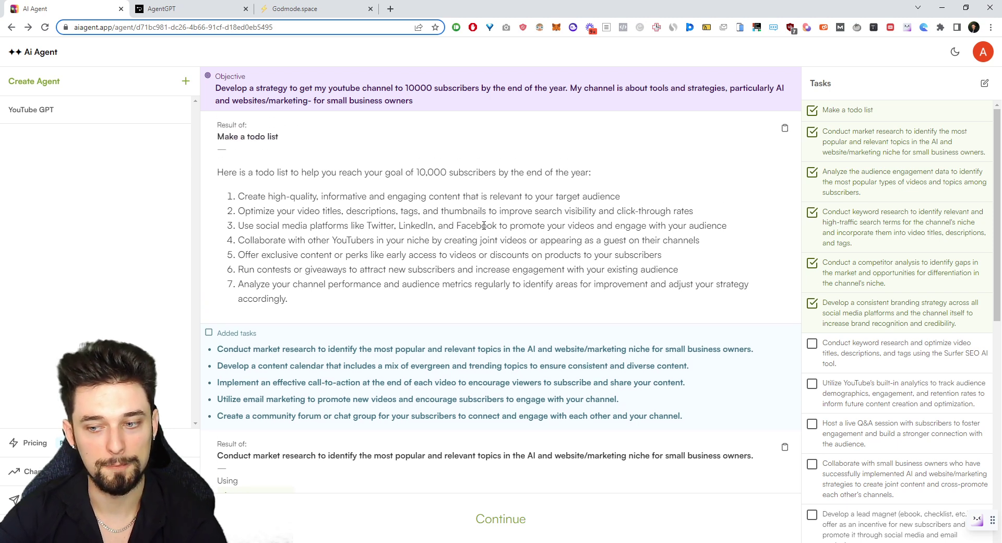
pyautogui.scroll(-2, 484, 225)
pyautogui.scroll(2, 448, 208)
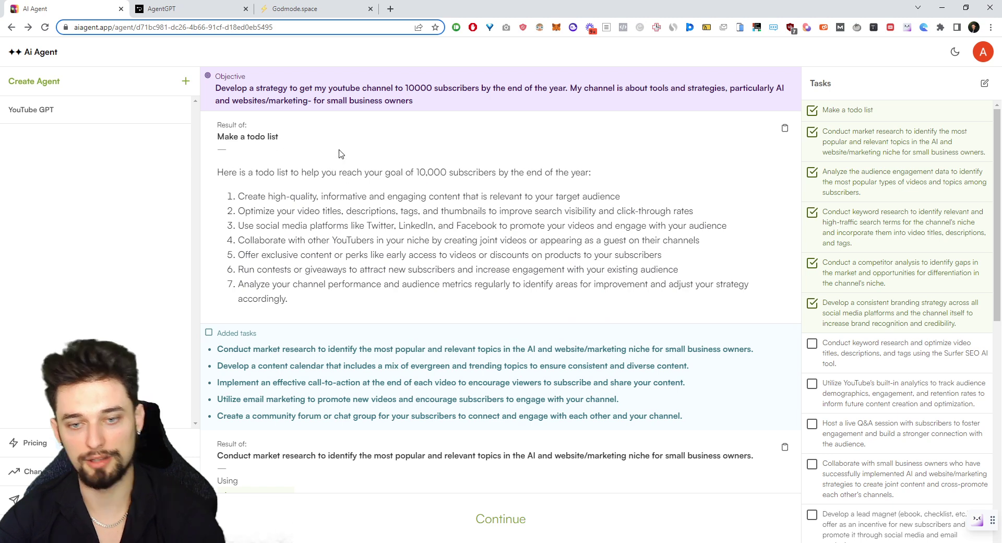
pyautogui.scroll(-2, 235, 157)
pyautogui.scroll(2, 261, 159)
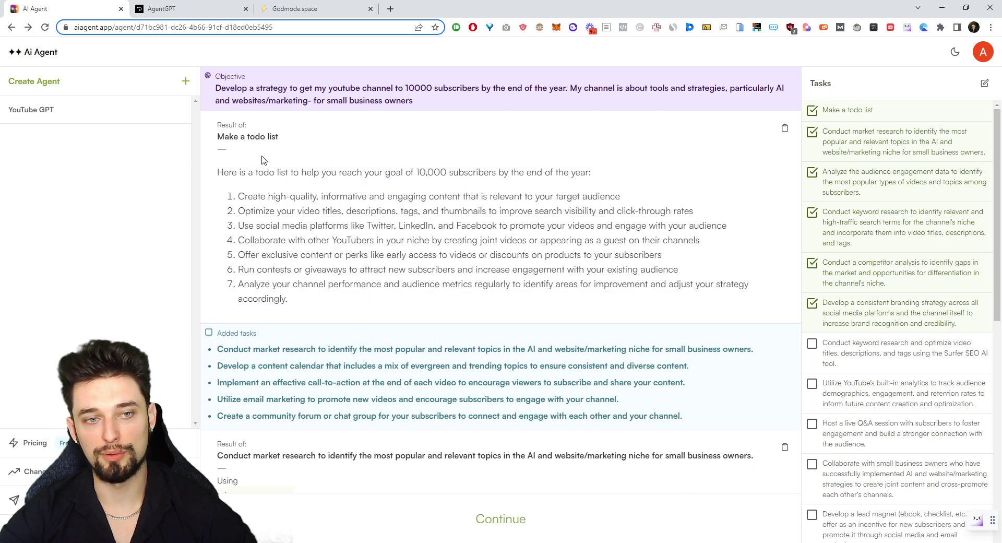
pyautogui.scroll(-5, 480, 363)
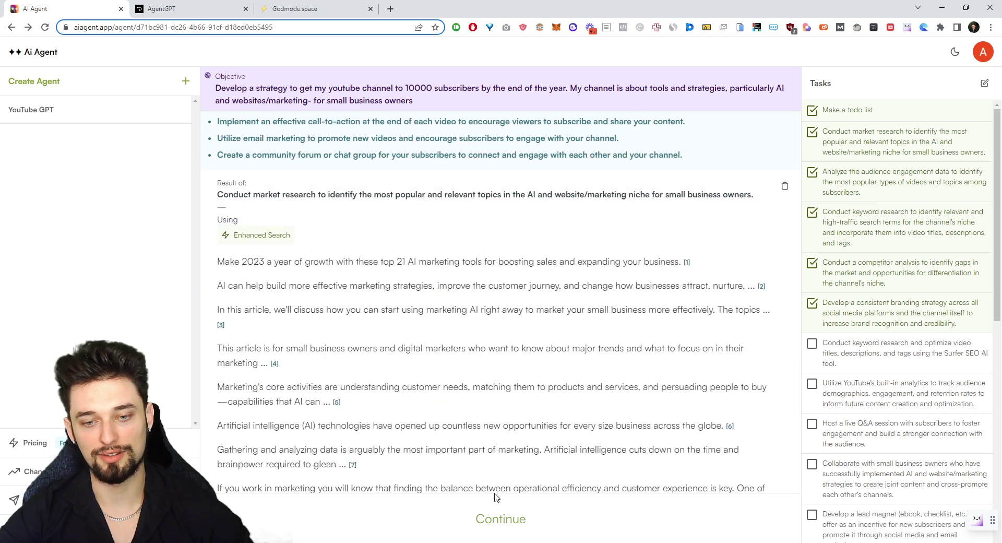
# Step: Try continuing the agent run, which is refused with a 'Reached limit' conversation-limit notice
pyautogui.click(490, 531)
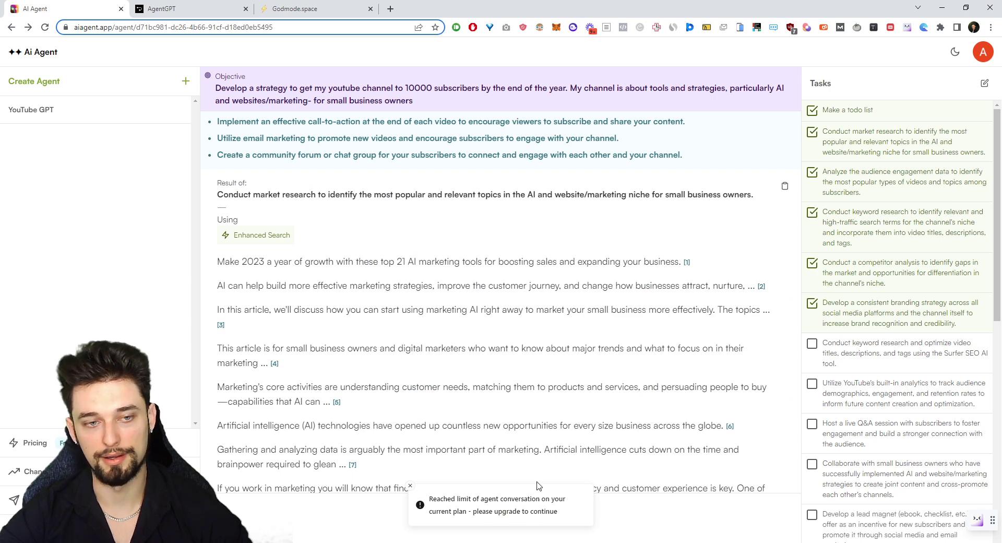
pyautogui.scroll(-8, 539, 486)
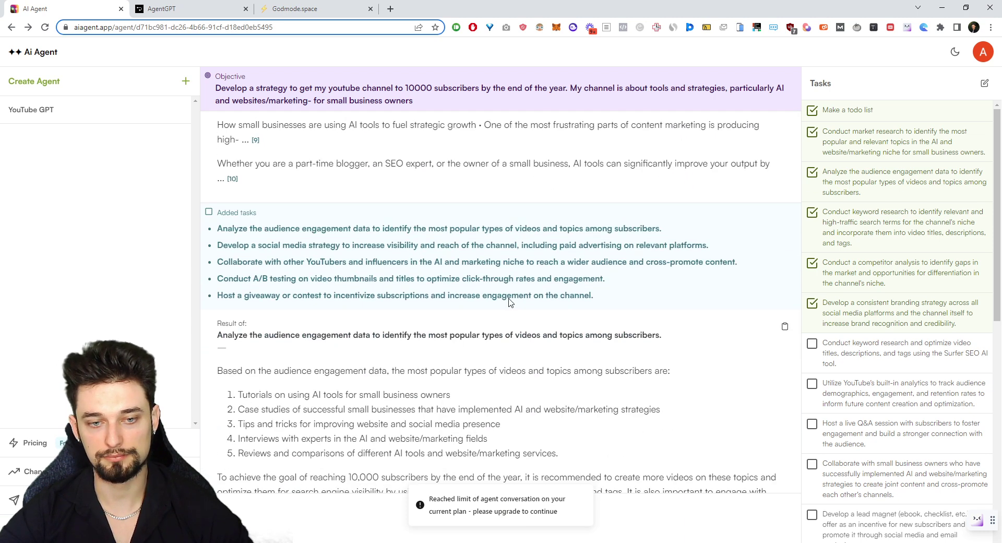
pyautogui.scroll(-1, 444, 243)
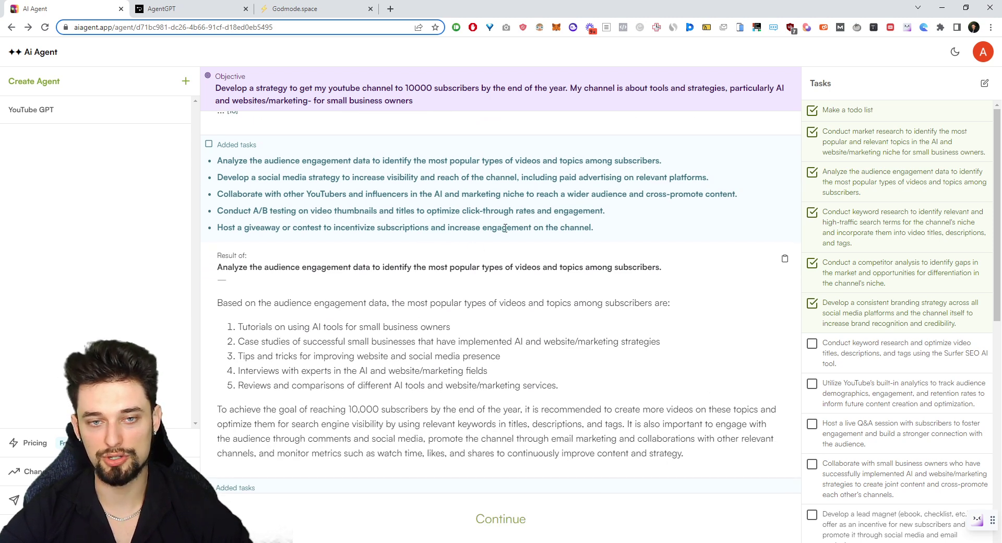
pyautogui.scroll(1, 478, 249)
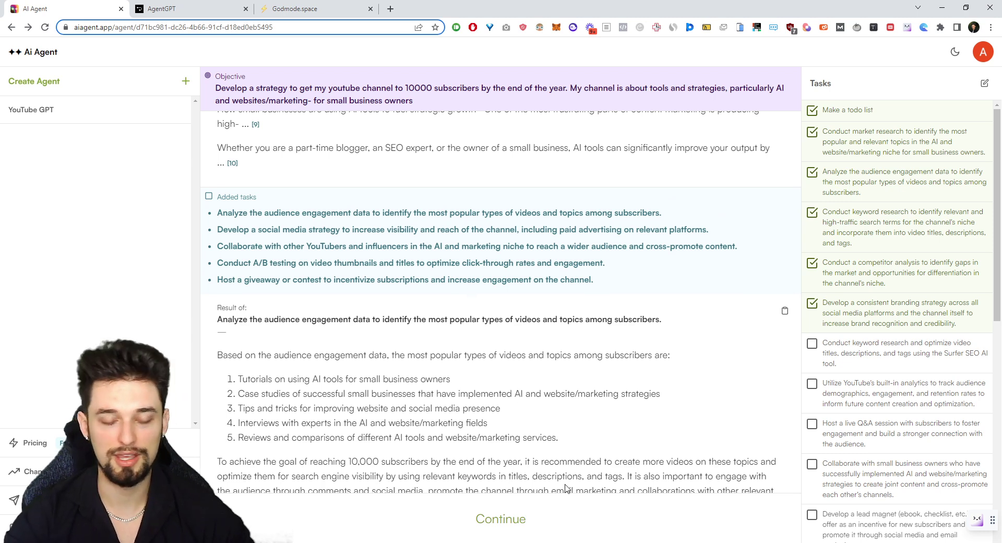
pyautogui.scroll(-2, 558, 469)
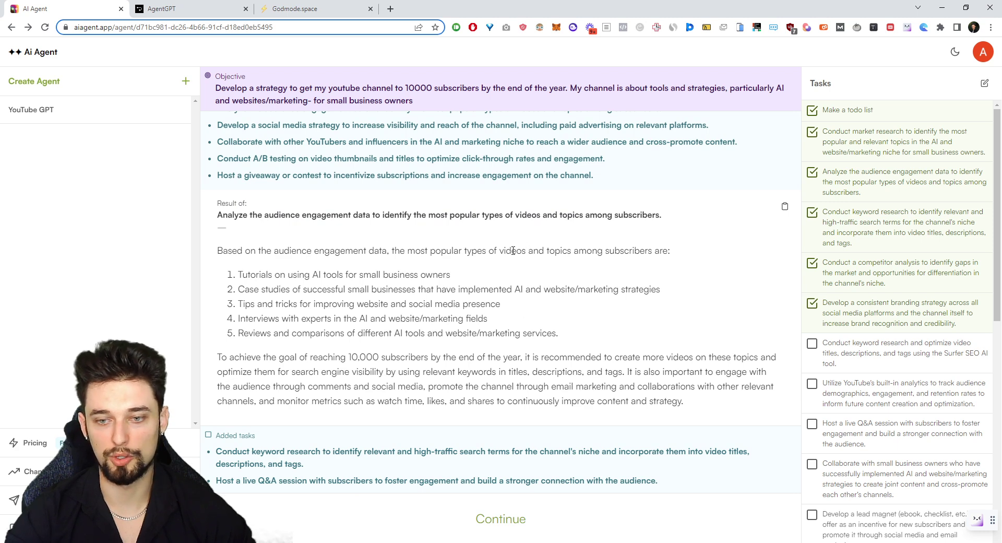
pyautogui.scroll(-4, 501, 243)
pyautogui.scroll(-2, 323, 299)
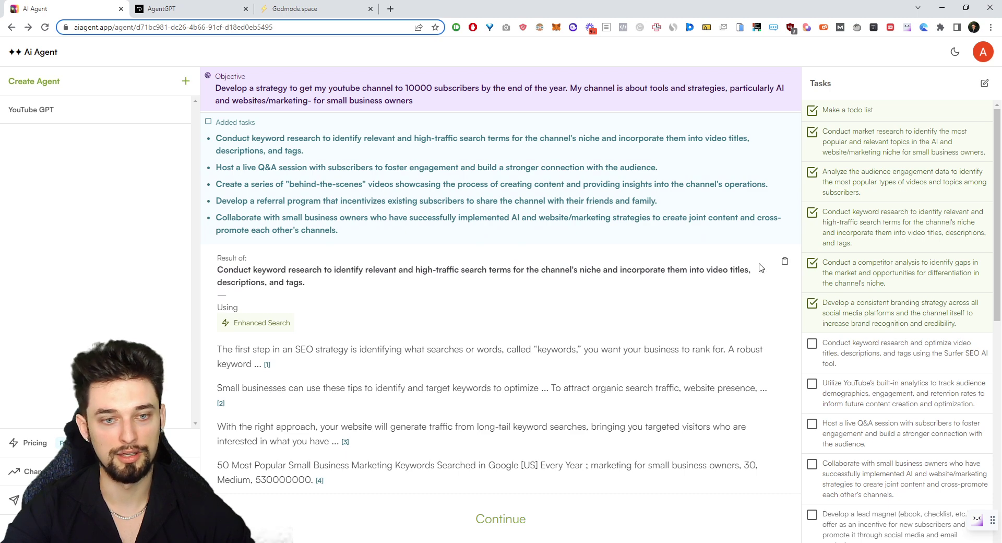
pyautogui.scroll(-1, 319, 314)
pyautogui.scroll(-1, 401, 290)
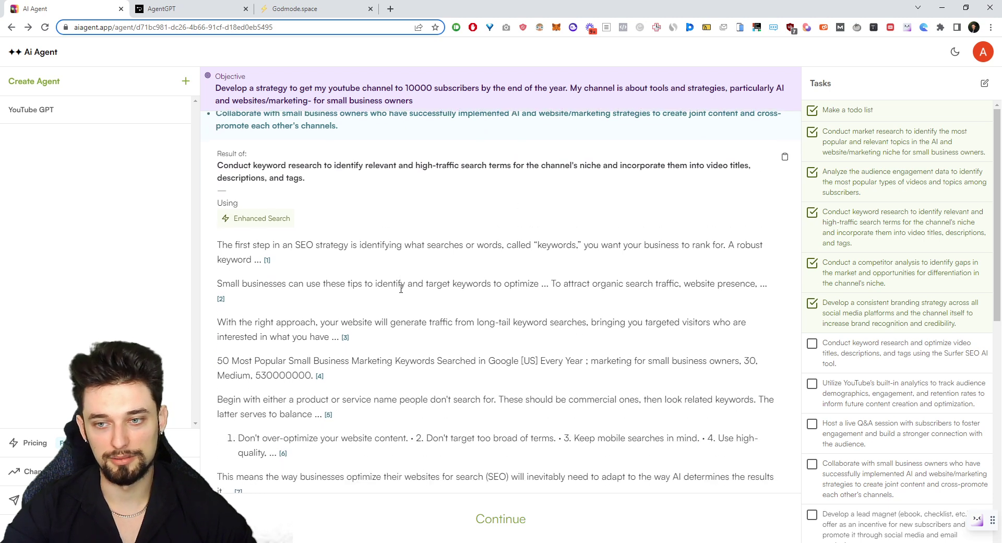
pyautogui.scroll(-1, 366, 251)
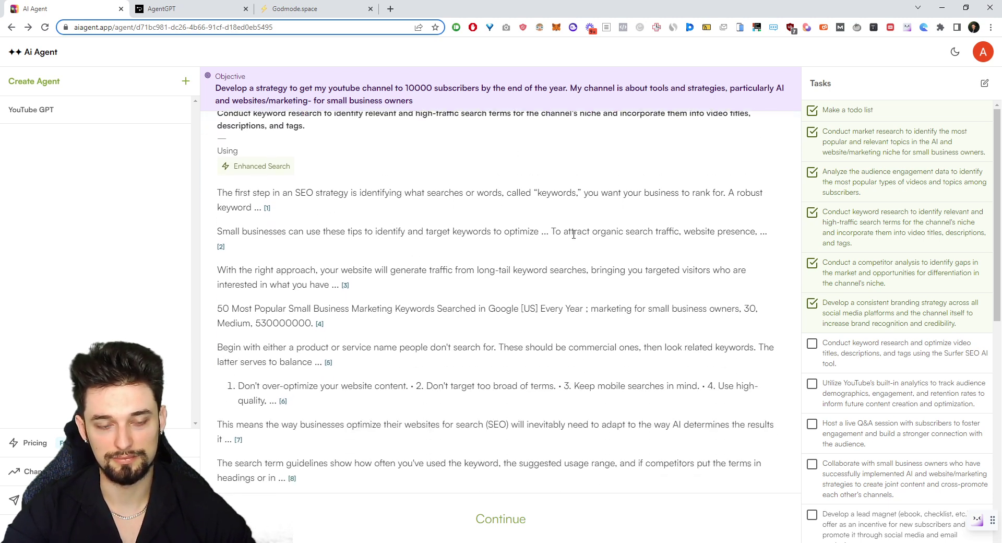
pyautogui.scroll(-1, 496, 225)
pyautogui.scroll(-2, 381, 209)
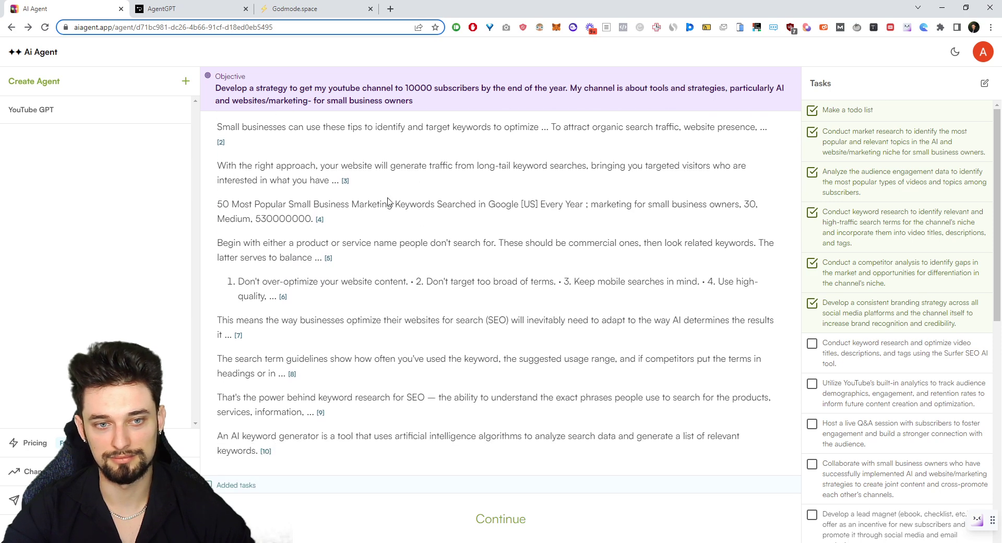
pyautogui.scroll(-1, 388, 202)
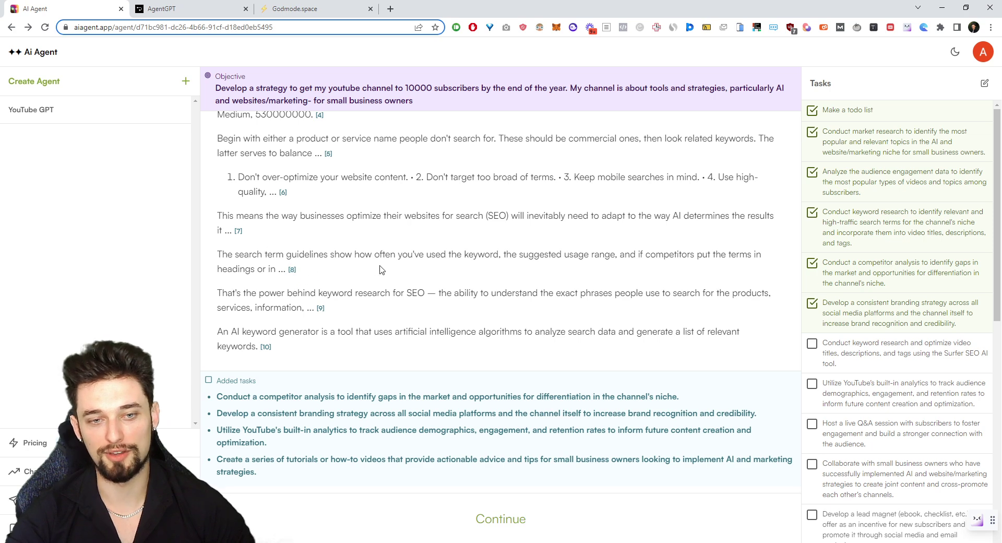
pyautogui.scroll(2, 384, 303)
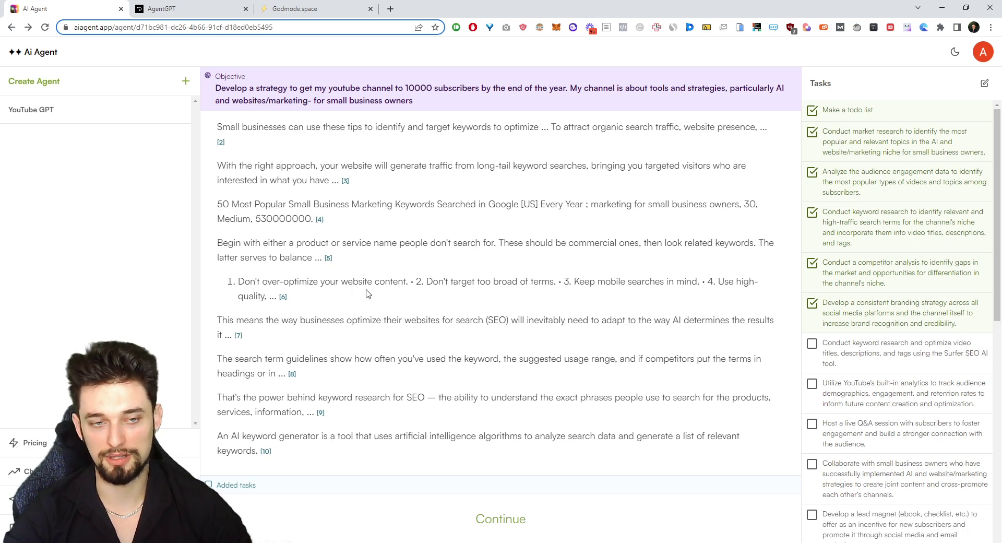
pyautogui.scroll(3, 368, 294)
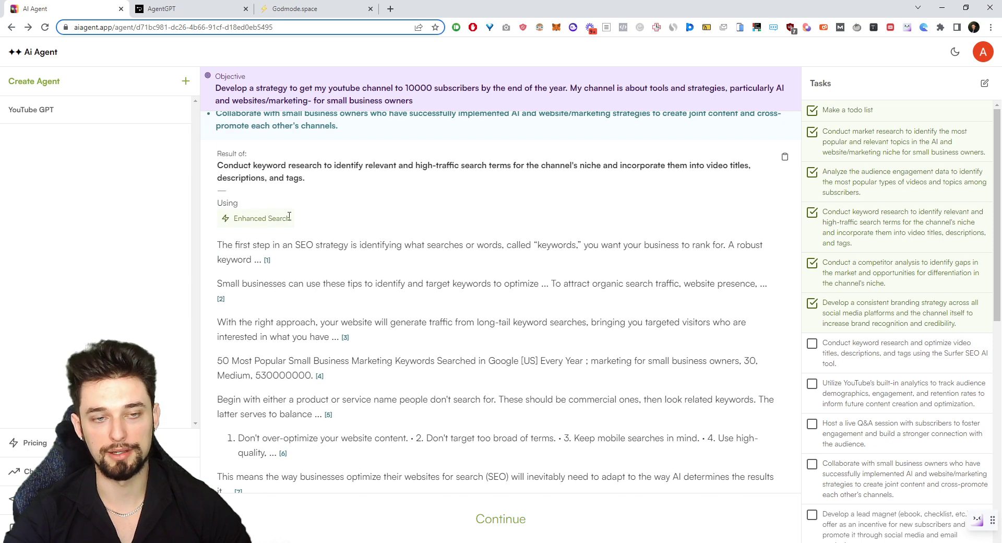
pyautogui.scroll(2, 288, 261)
pyautogui.scroll(-2, 512, 285)
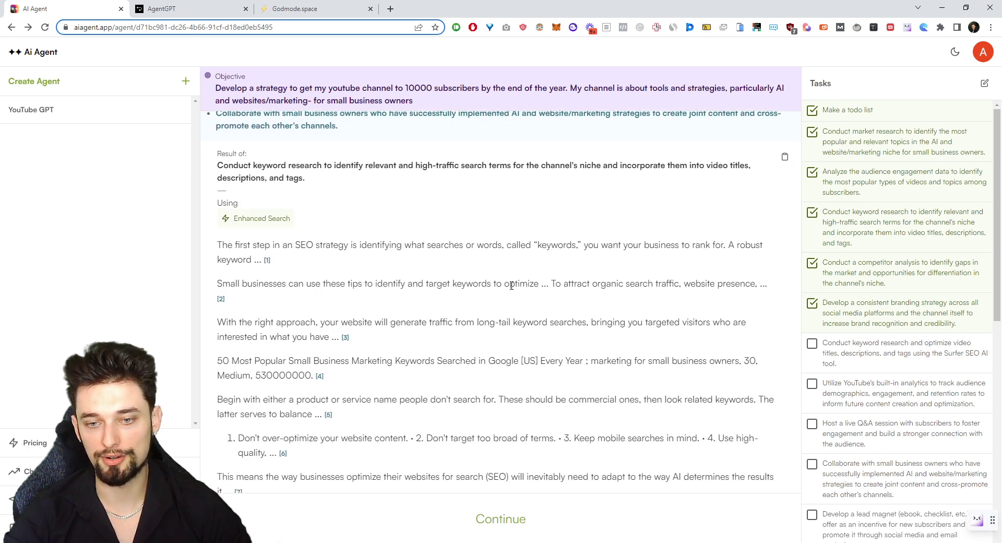
pyautogui.scroll(-4, 511, 285)
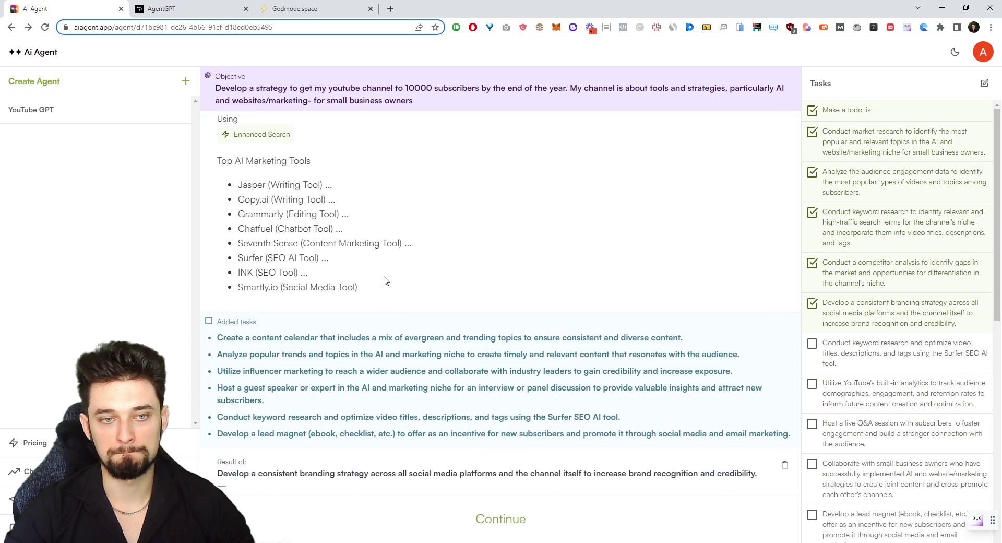
pyautogui.scroll(4, 374, 276)
pyautogui.moveTo(243, 303); pyautogui.dragTo(558, 303)
pyautogui.scroll(-2, 429, 354)
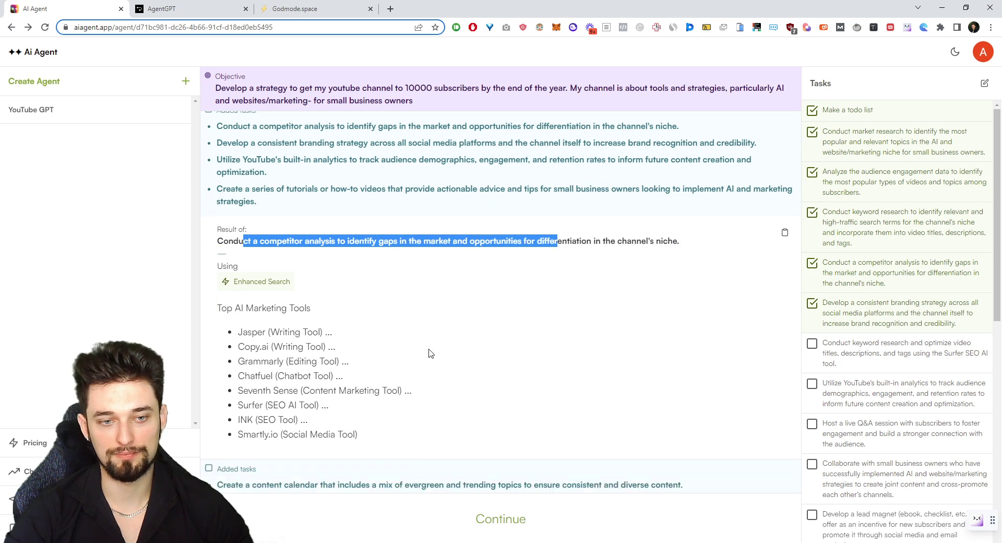
pyautogui.scroll(-1, 430, 353)
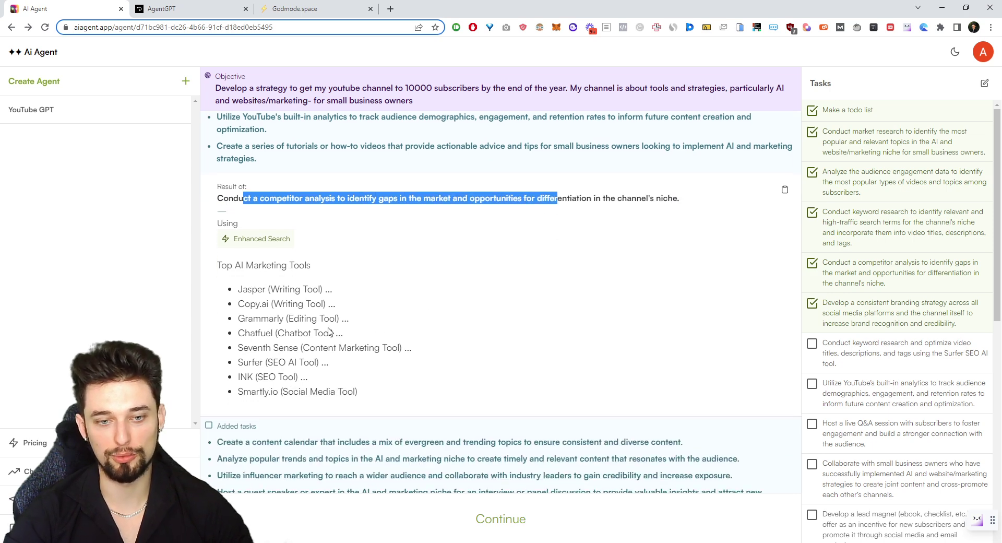
pyautogui.scroll(1, 335, 342)
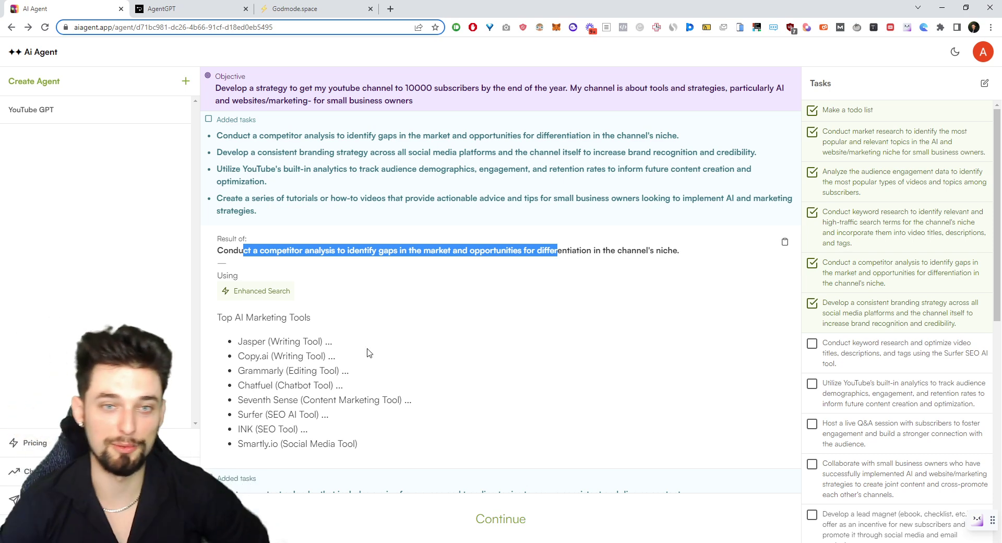
pyautogui.click(469, 101)
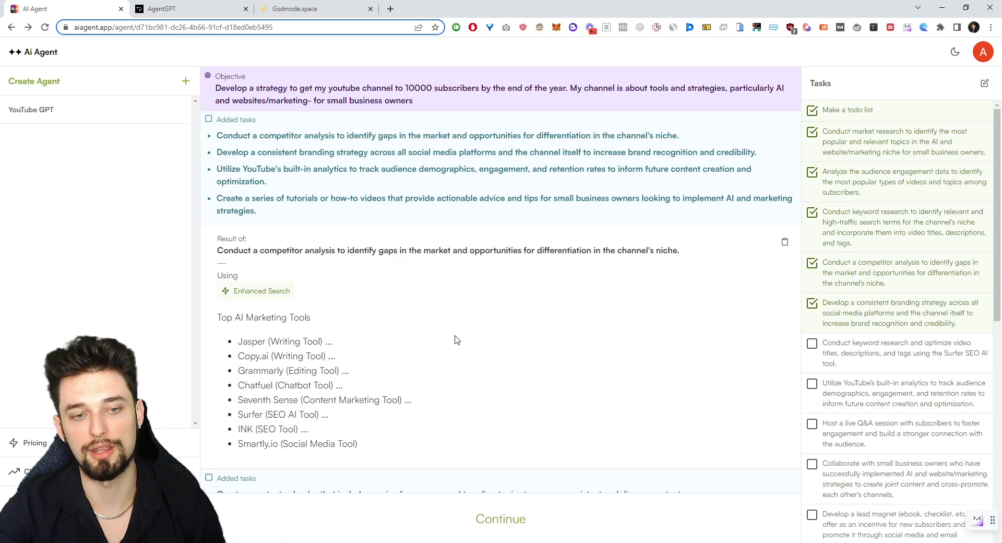
pyautogui.moveTo(238, 337)
pyautogui.mouseDown()
pyautogui.moveTo(324, 427)
pyautogui.moveTo(358, 445)
pyautogui.mouseUp()
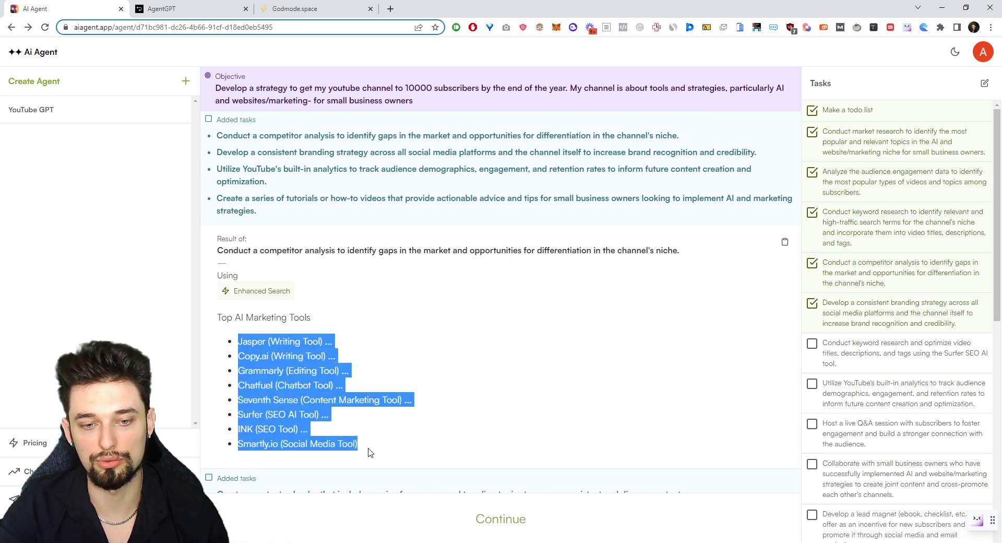
pyautogui.click(312, 367)
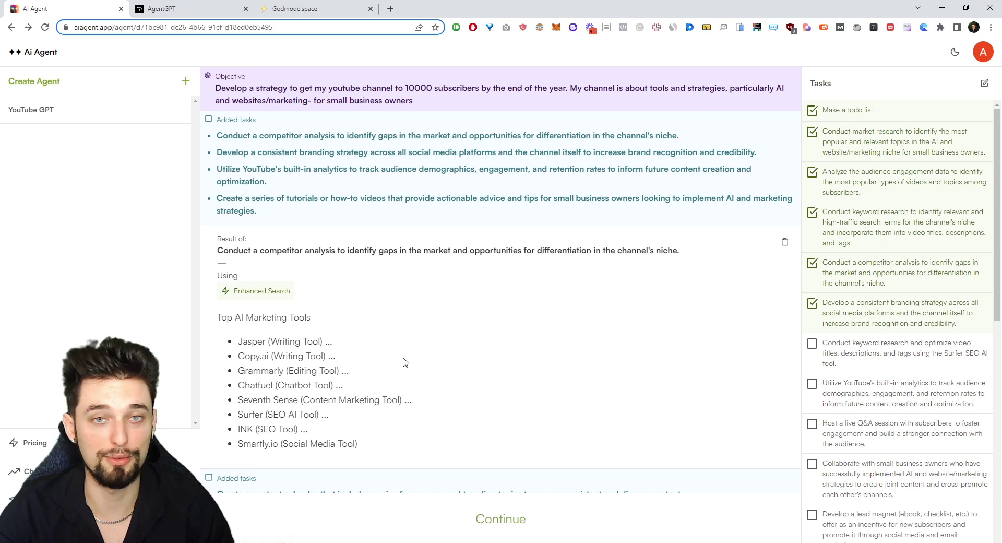
pyautogui.scroll(2, 405, 360)
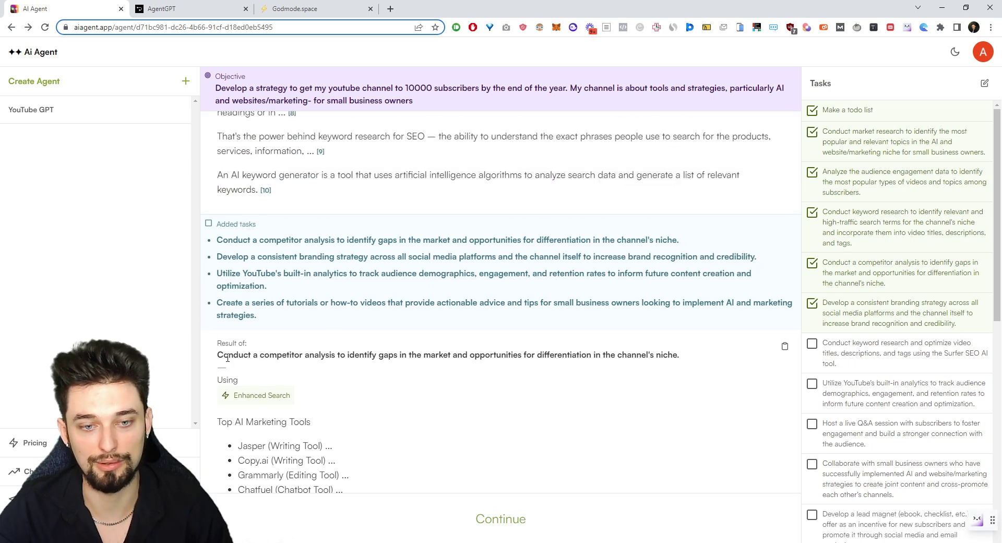
pyautogui.scroll(-3, 228, 359)
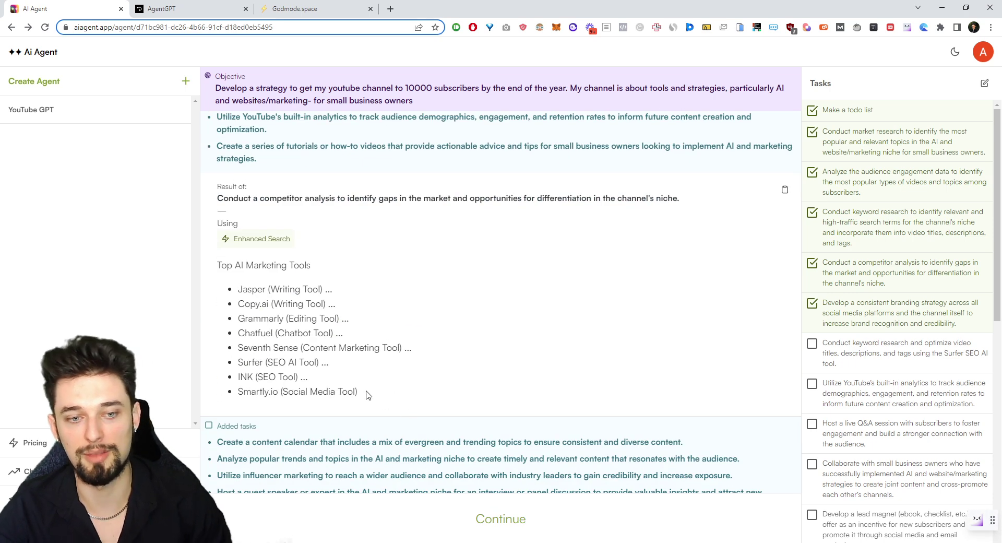
pyautogui.scroll(-5, 374, 392)
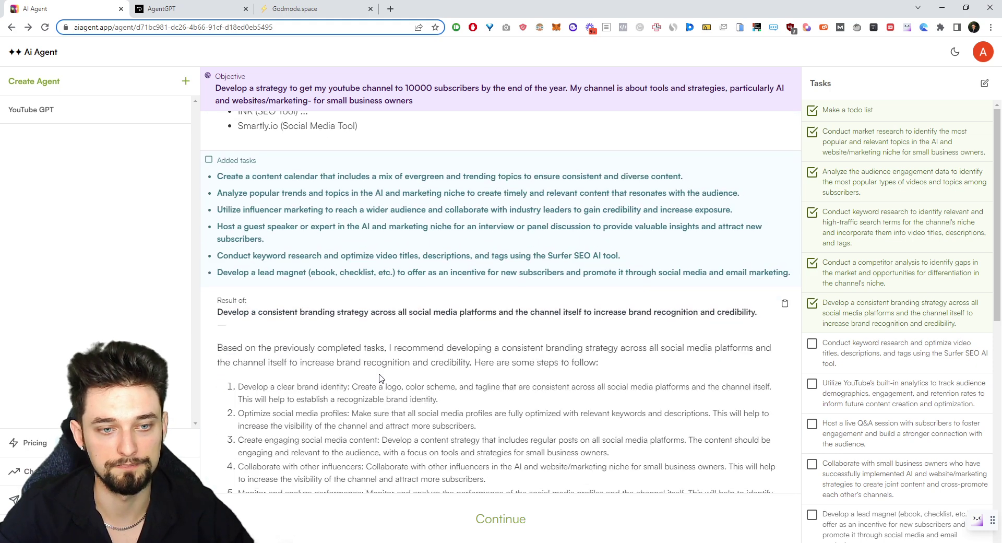
pyautogui.scroll(-2, 318, 280)
pyautogui.scroll(9, 318, 280)
pyautogui.scroll(-1, 324, 288)
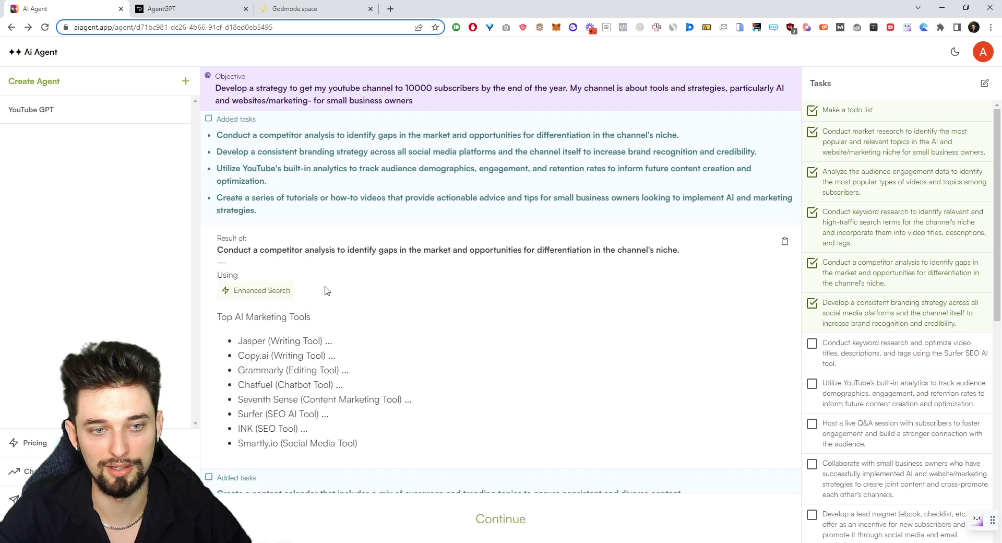
pyautogui.scroll(-3, 324, 290)
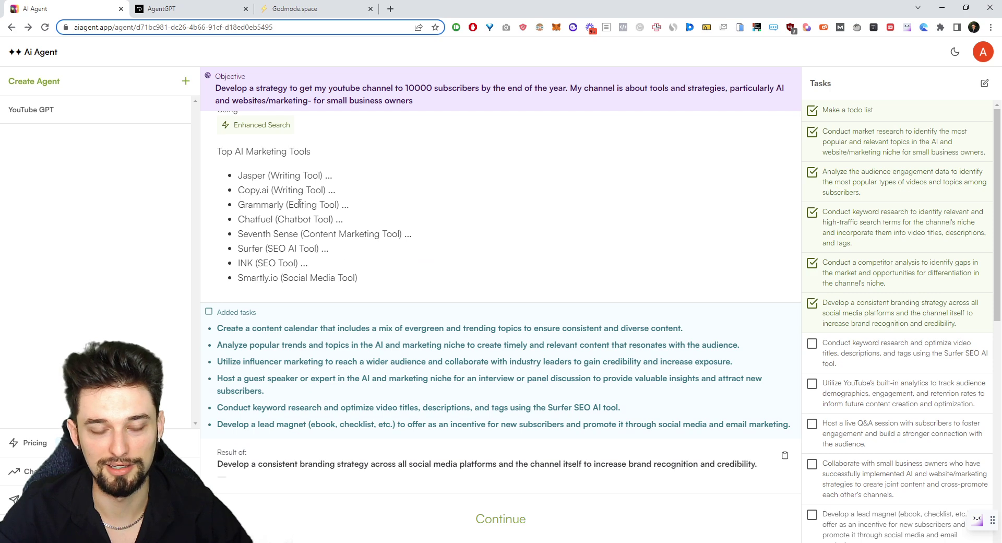
pyautogui.scroll(2, 319, 188)
pyautogui.scroll(-2, 313, 360)
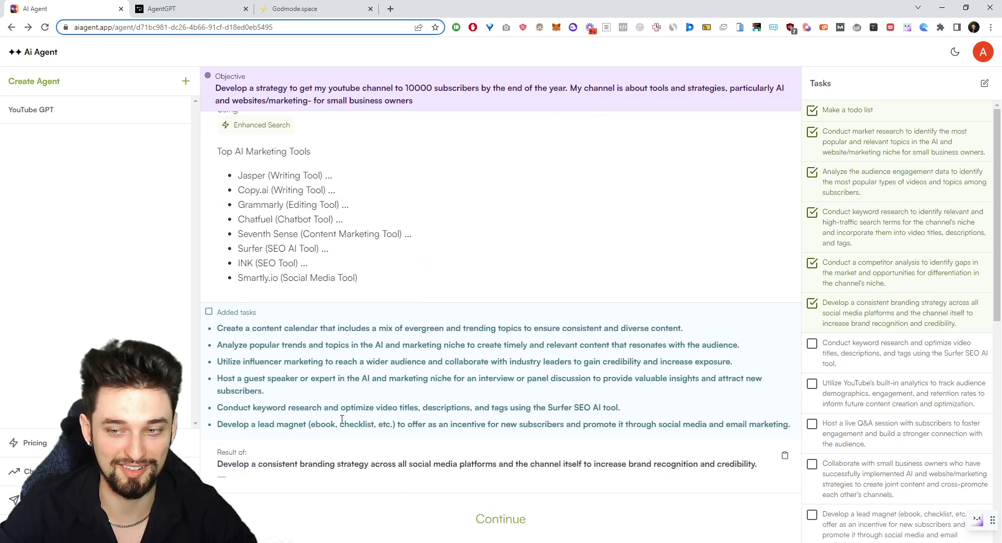
pyautogui.scroll(-5, 470, 392)
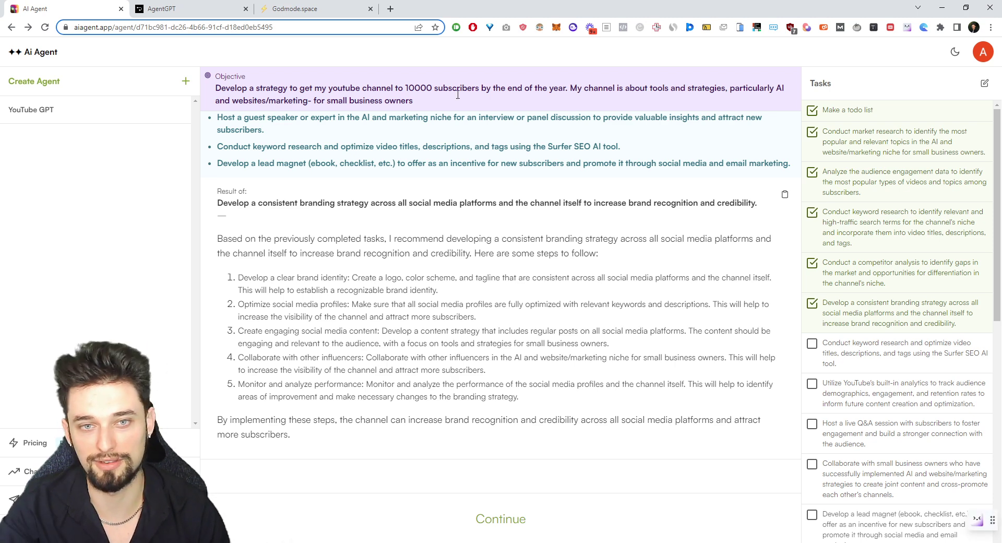
pyautogui.moveTo(413, 101); pyautogui.dragTo(207, 94)
pyautogui.click(387, 85)
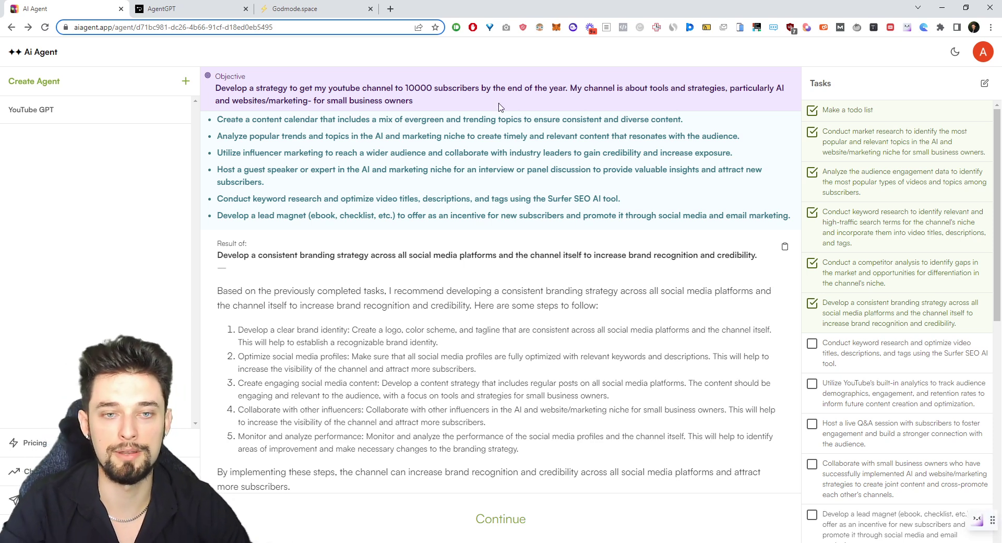
pyautogui.scroll(4, 497, 157)
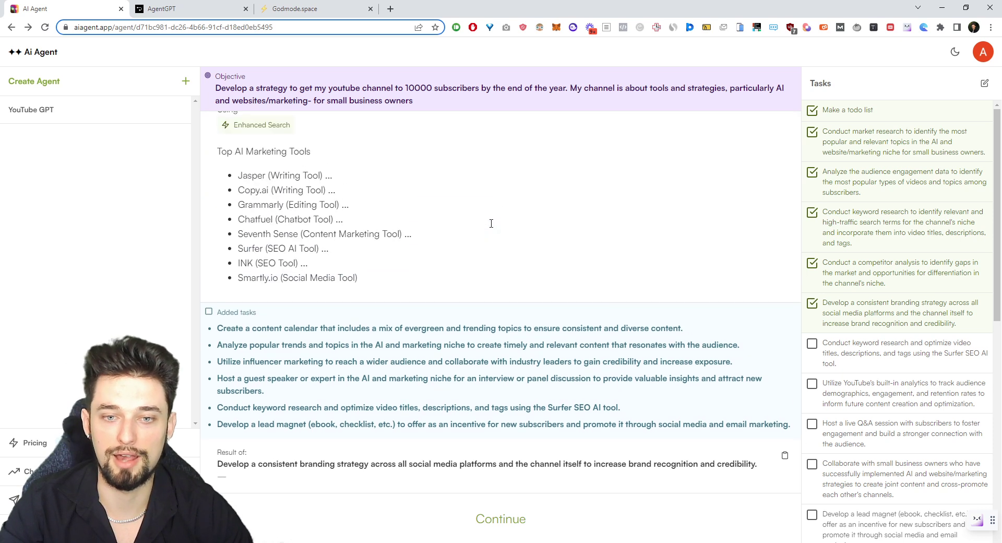
pyautogui.scroll(-5, 491, 223)
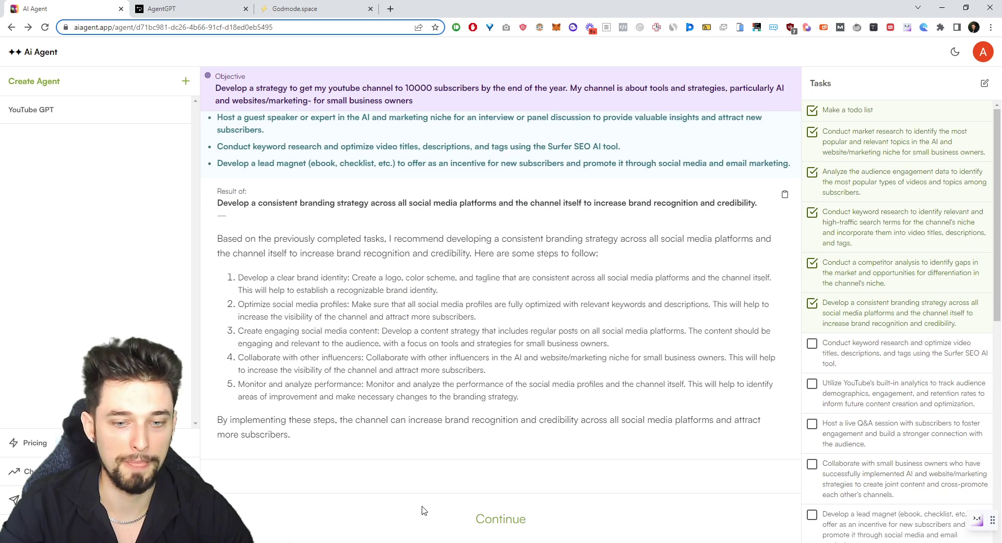
# Step: Attempt to continue the run, hit the plan's conversation limit, then switch to AgentGPT
pyautogui.click(507, 519)
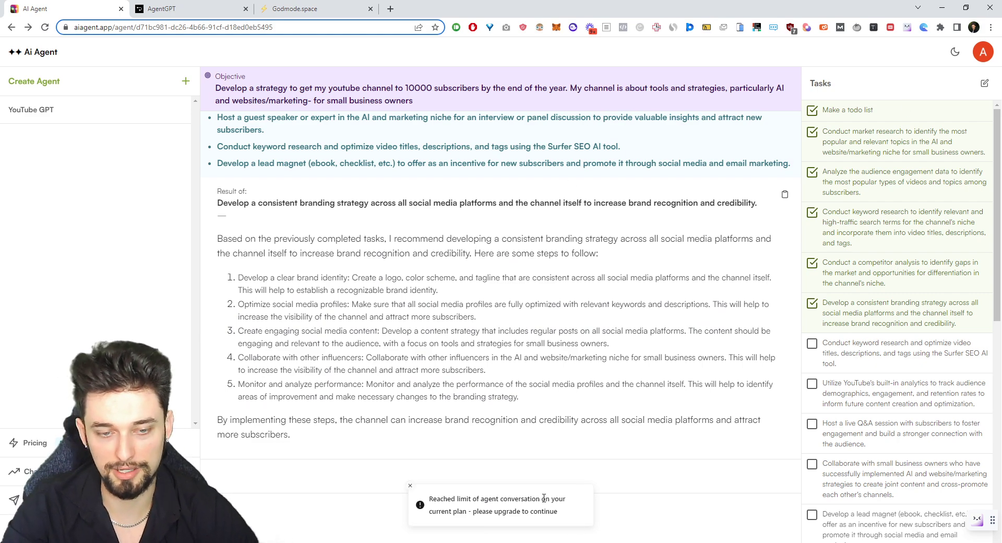
pyautogui.scroll(10, 460, 359)
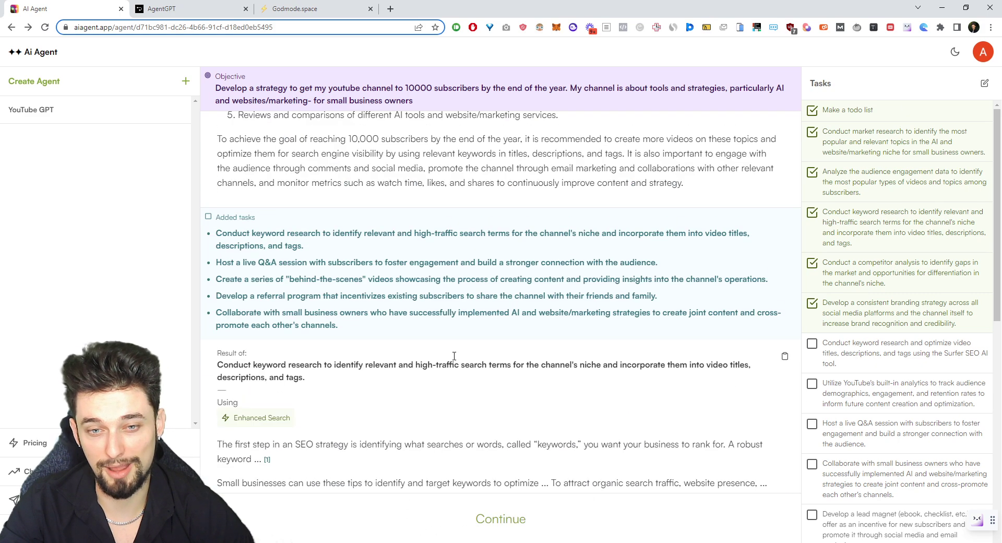
pyautogui.scroll(10, 455, 356)
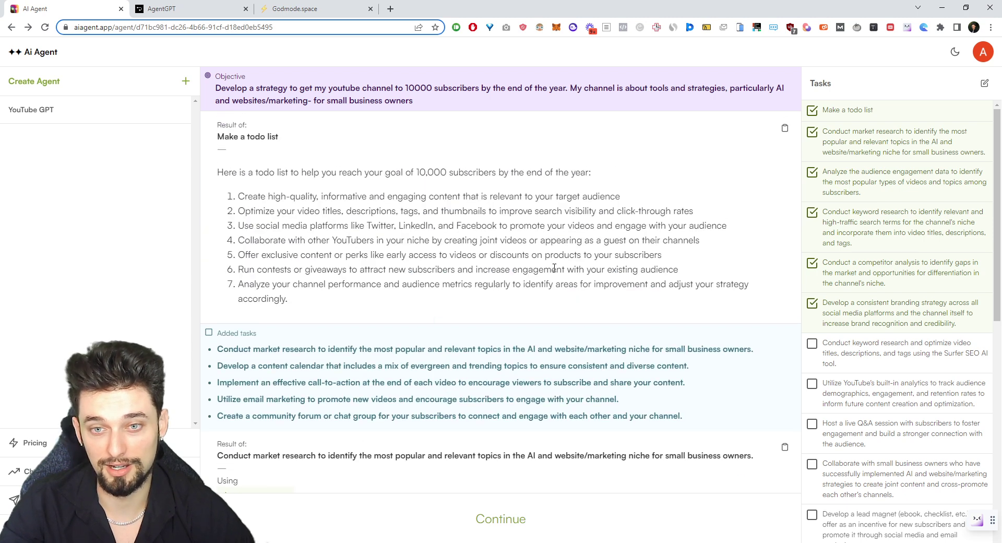
pyautogui.click(184, 7)
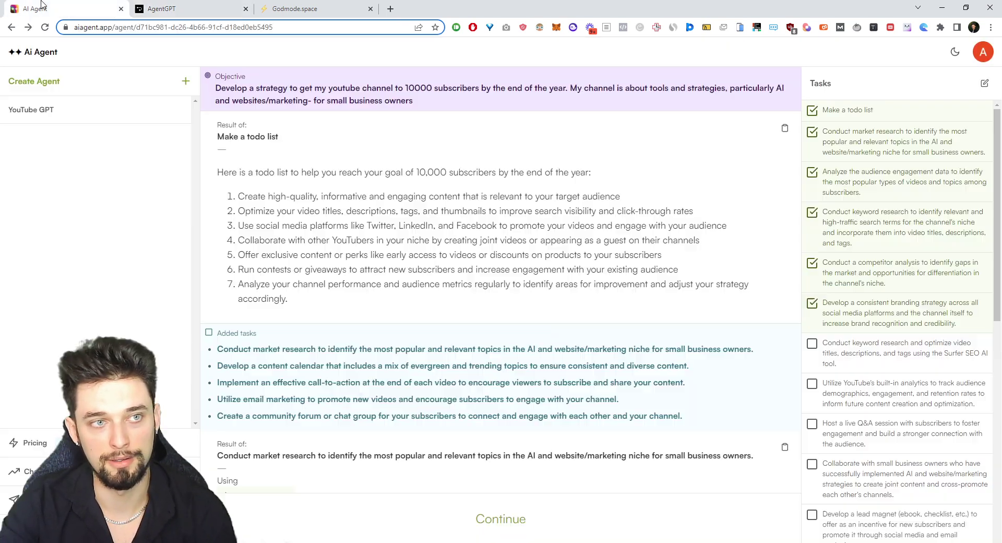
# Step: Compare AgentGPT's empty create-agent page and heading against AI Agent's run, ending on AI Agent
pyautogui.click(33, 8)
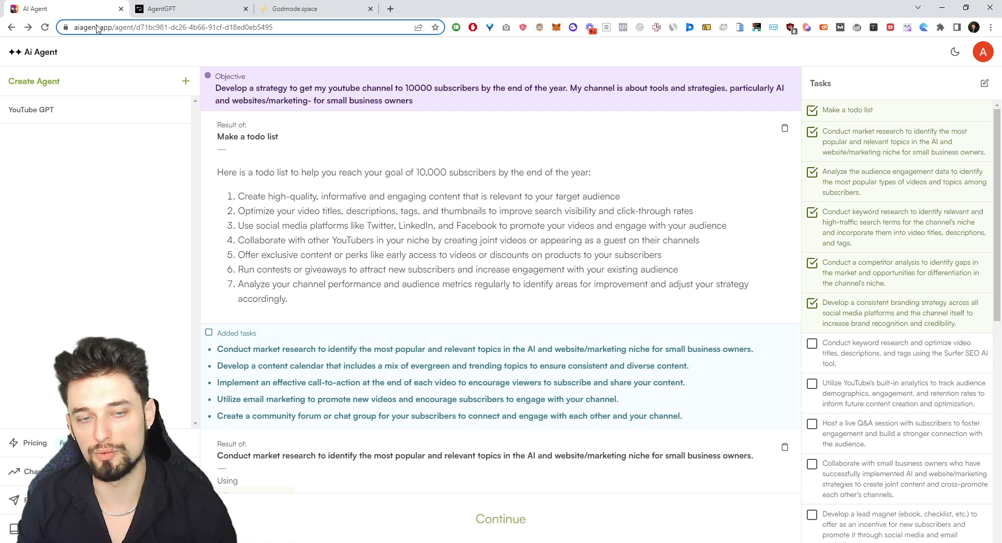
pyautogui.click(162, 9)
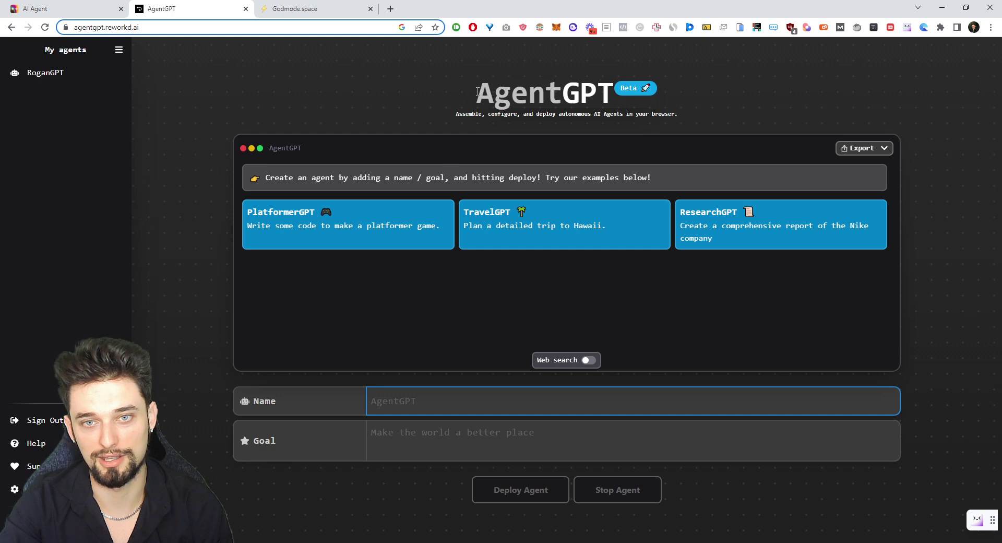
pyautogui.moveTo(477, 92); pyautogui.dragTo(615, 112)
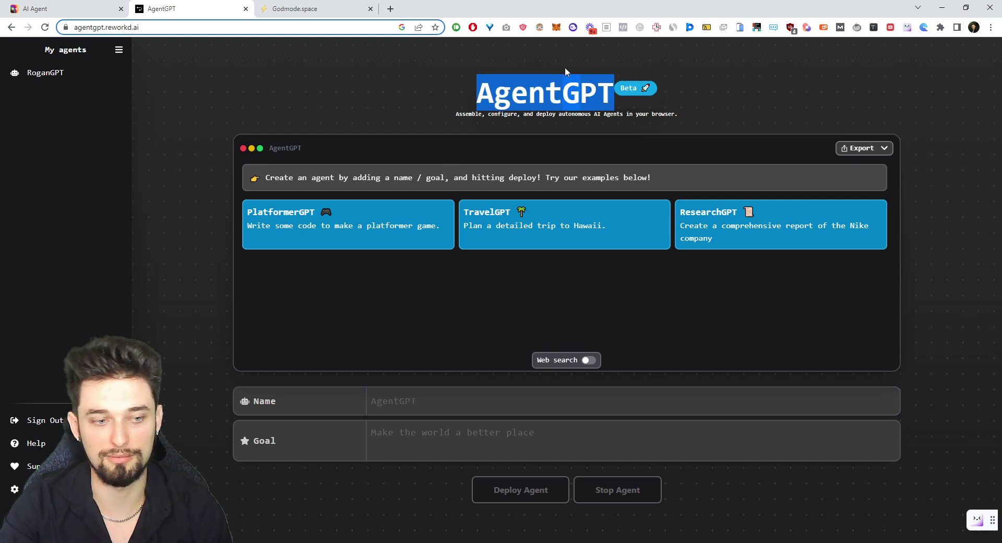
pyautogui.click(424, 84)
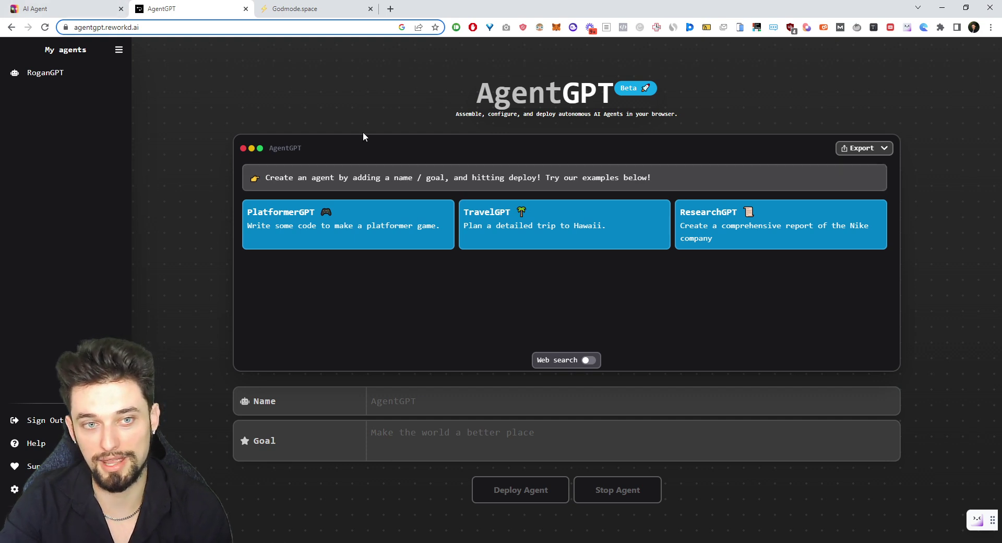
pyautogui.click(68, 8)
pyautogui.scroll(-2, 453, 268)
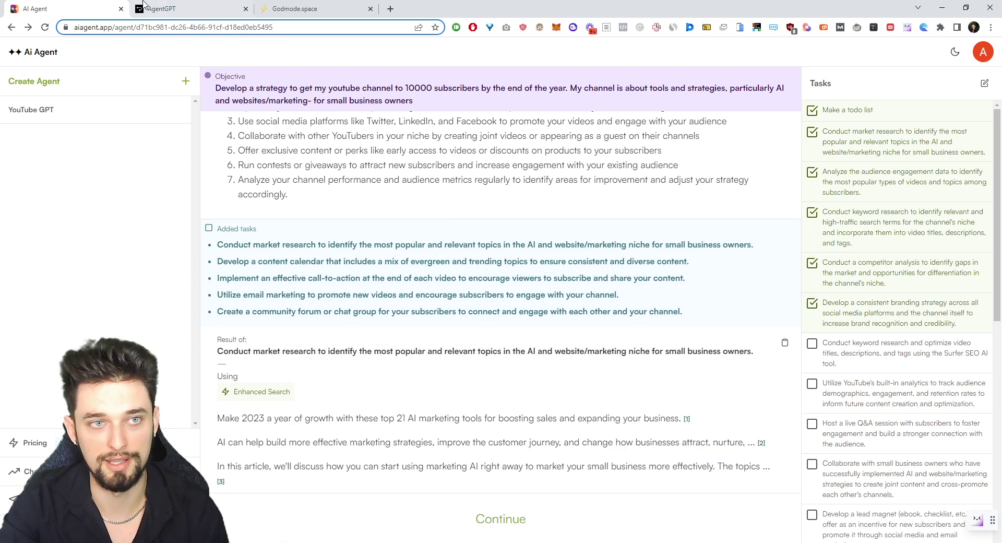
pyautogui.click(172, 9)
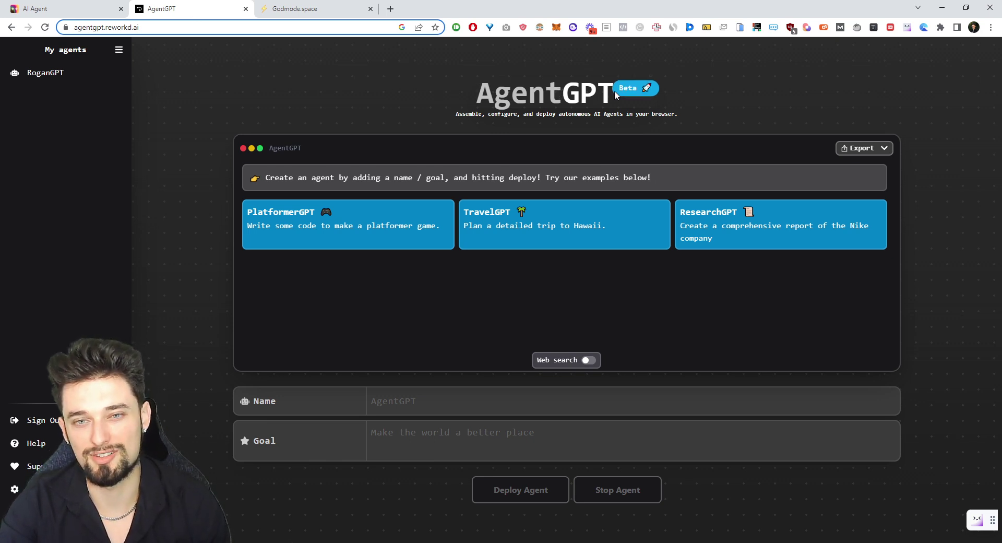
pyautogui.click(34, 8)
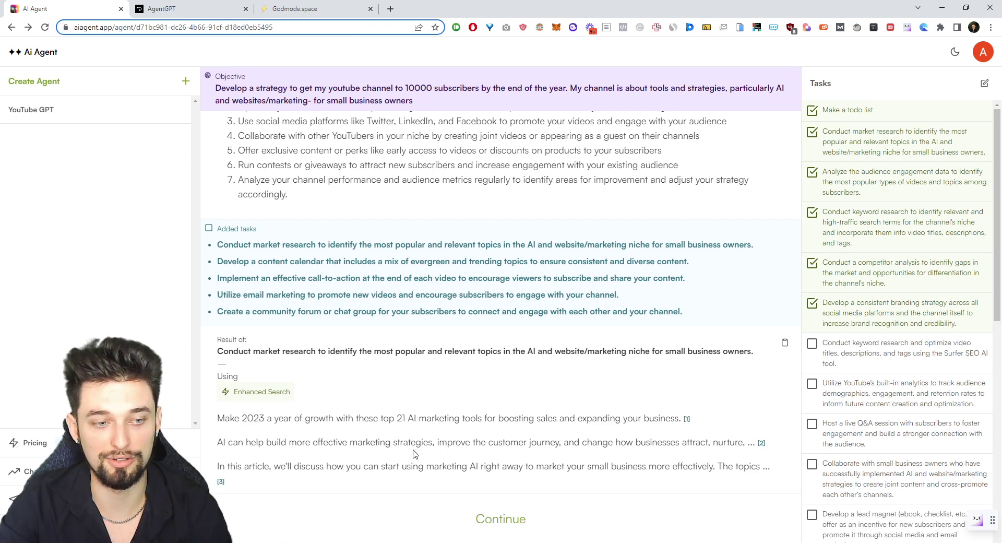
# Step: Open the pricing page and highlight the Starter plan's agent and tasks-per-agent limits
pyautogui.click(34, 442)
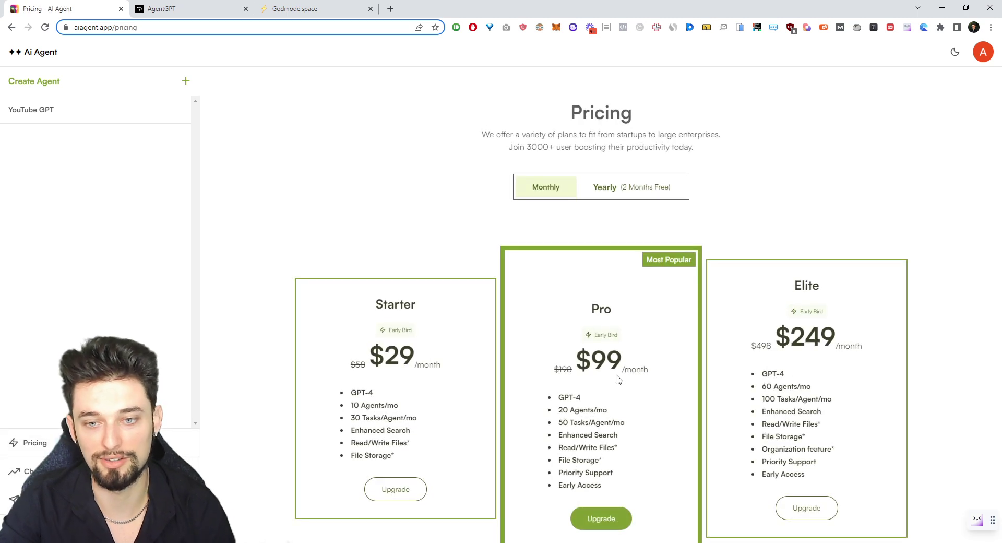
pyautogui.scroll(-1, 510, 272)
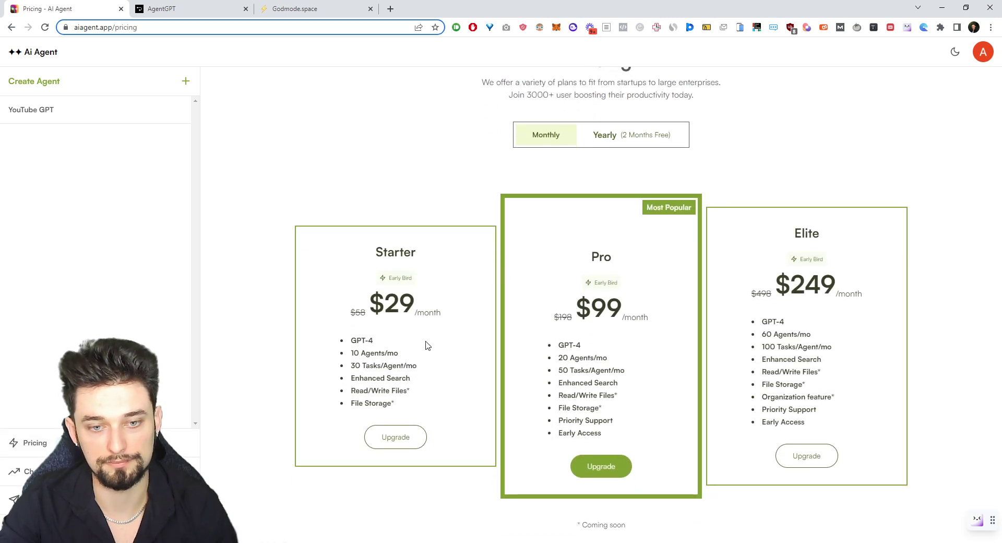
pyautogui.moveTo(420, 366); pyautogui.dragTo(340, 367)
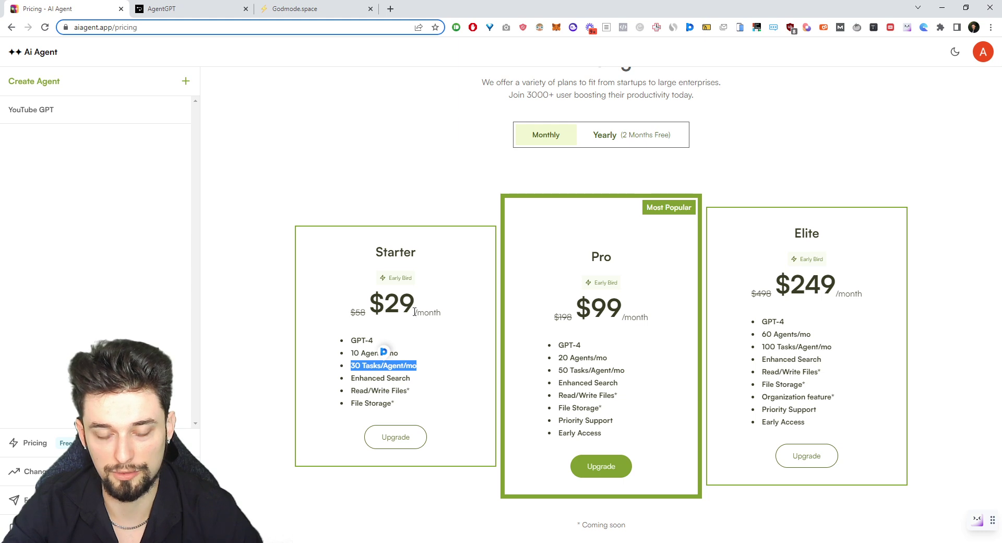
pyautogui.scroll(1, 426, 316)
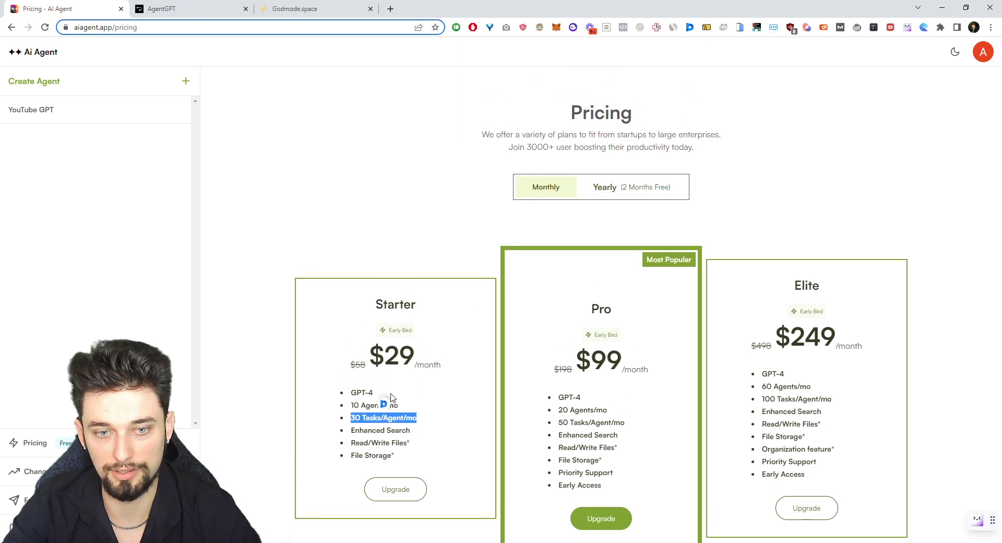
pyautogui.click(389, 343)
pyautogui.scroll(-2, 427, 354)
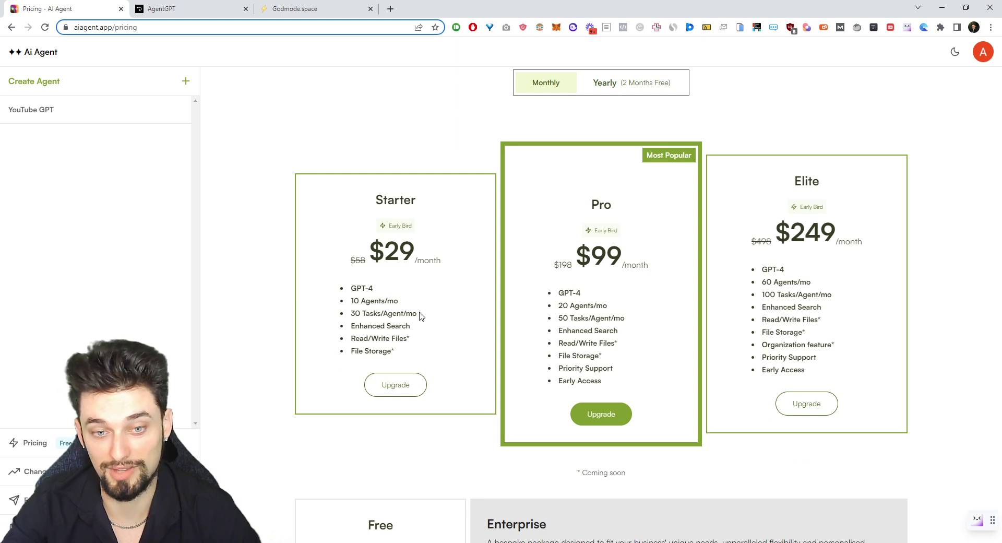
pyautogui.moveTo(418, 314); pyautogui.dragTo(419, 316)
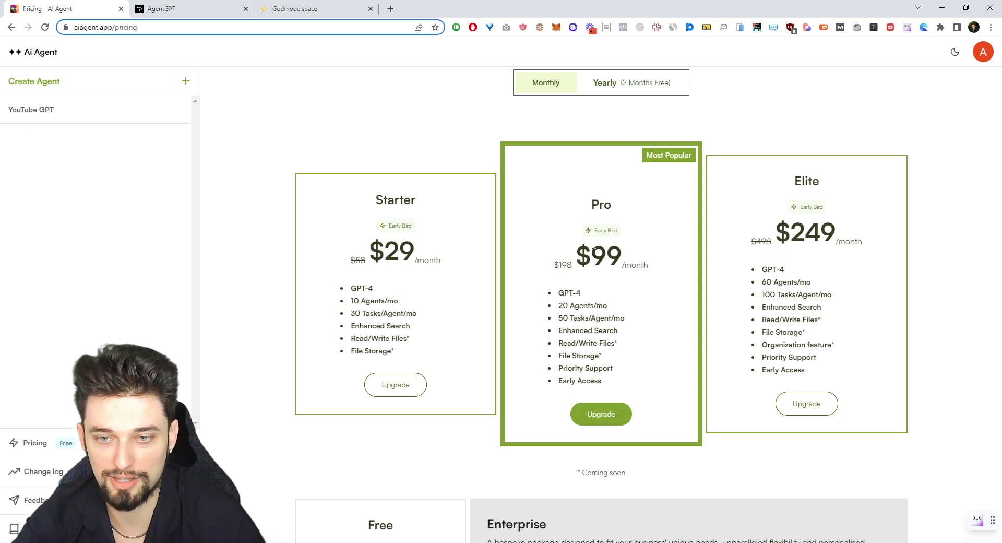
# Step: Highlight the Pro plan's $99 price and its agents-per-month count
pyautogui.moveTo(594, 252); pyautogui.dragTo(623, 246)
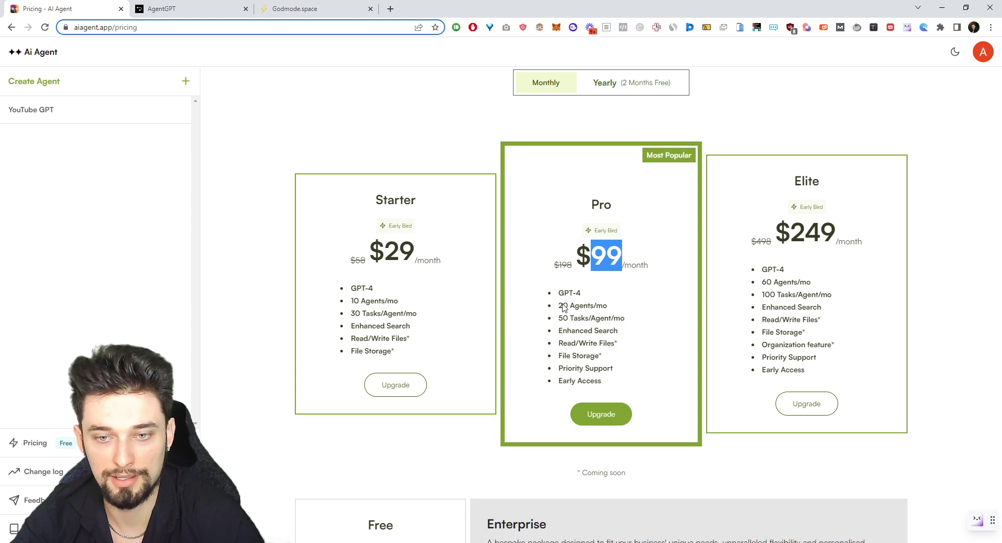
pyautogui.moveTo(569, 305); pyautogui.dragTo(558, 305)
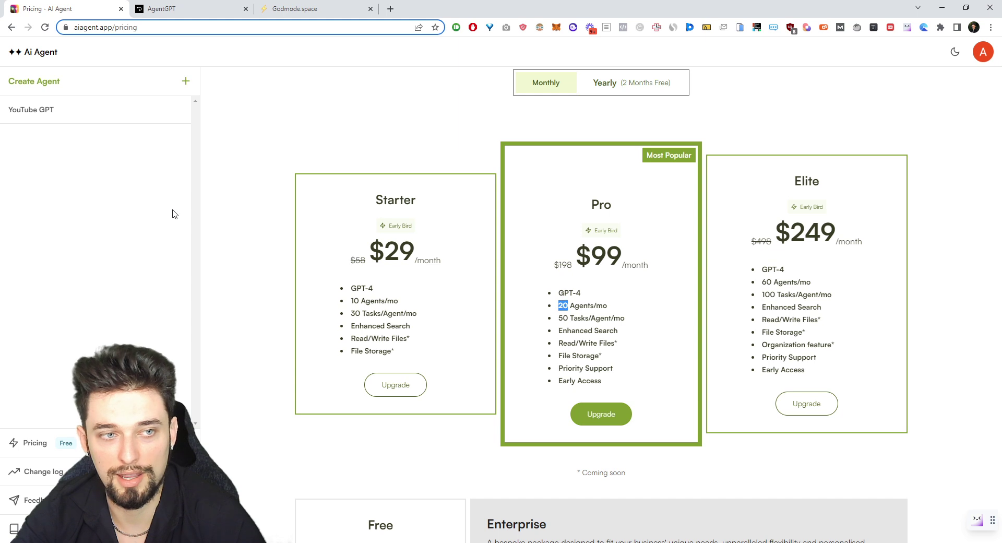
pyautogui.click(237, 62)
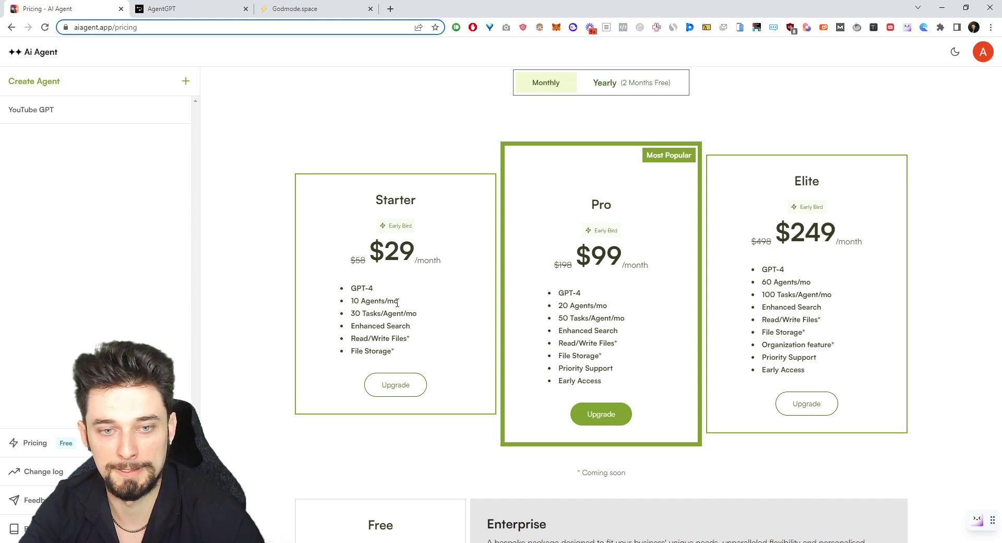
# Step: Revisit the Starter plan, highlighting its 10 Agents/mo limit, tasks-per-agent limit and $29 price
pyautogui.moveTo(399, 302); pyautogui.dragTo(352, 305)
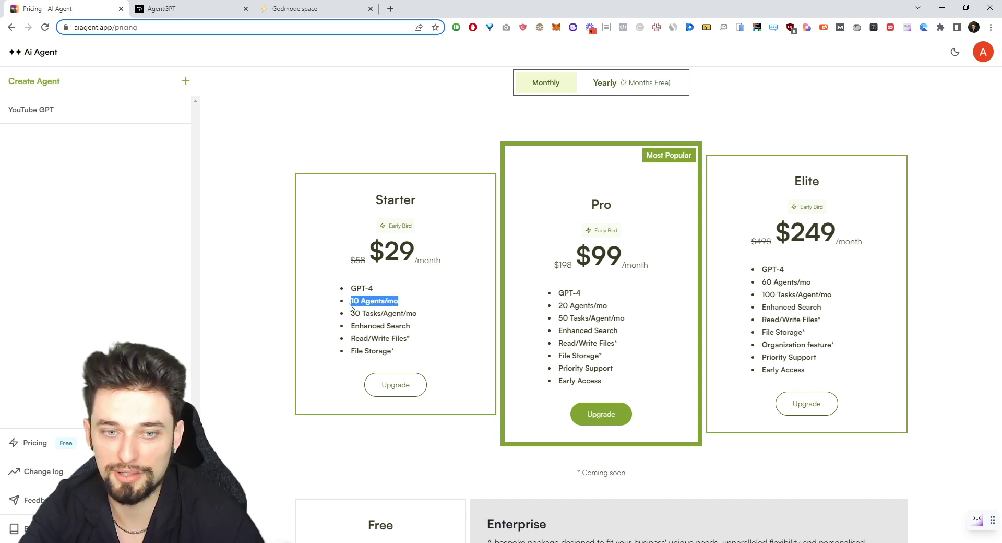
pyautogui.moveTo(425, 314); pyautogui.dragTo(353, 313)
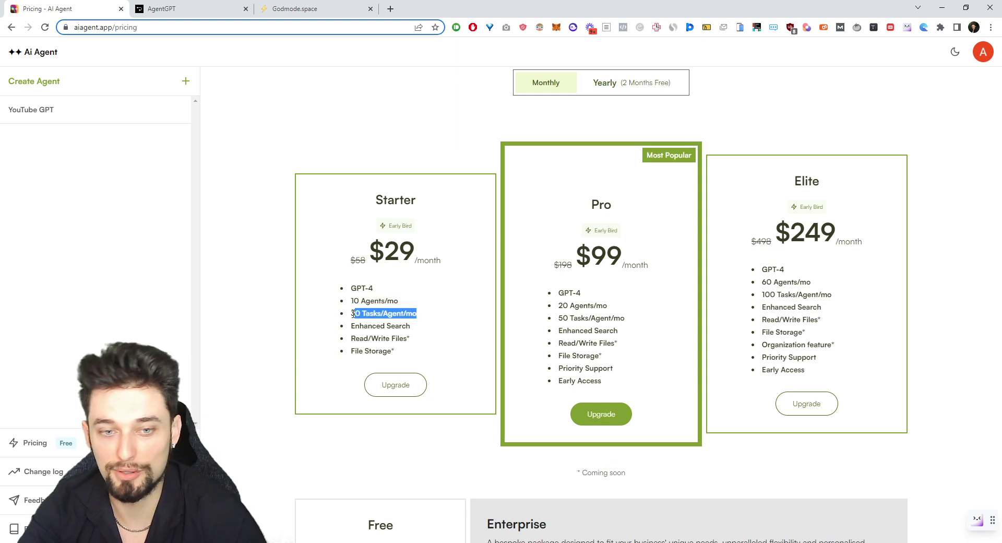
pyautogui.click(363, 315)
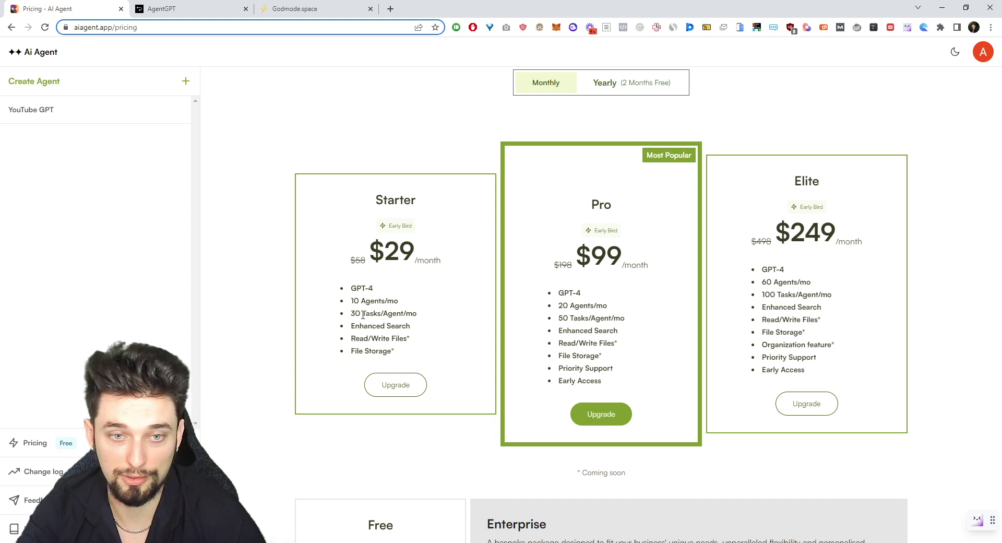
pyautogui.moveTo(418, 256); pyautogui.dragTo(390, 252)
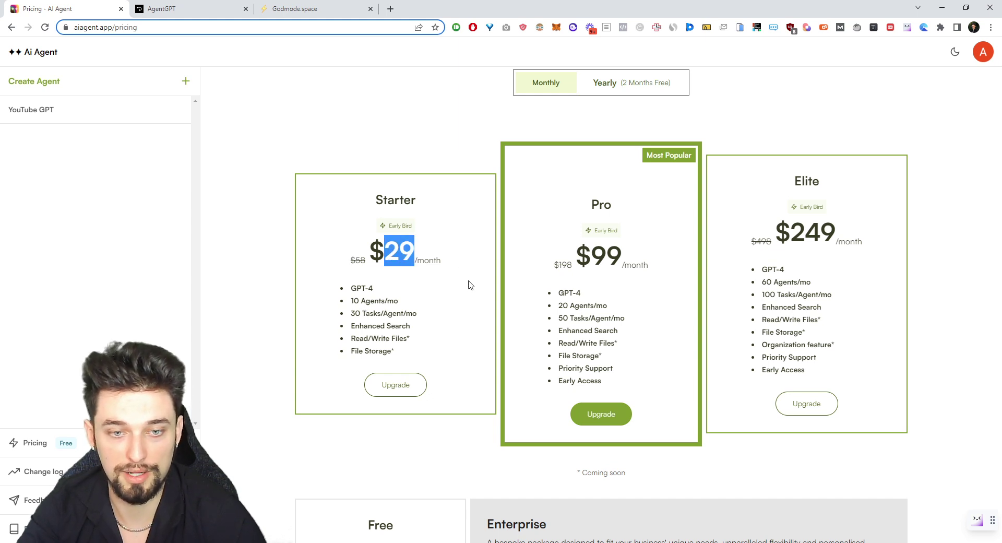
pyautogui.click(416, 319)
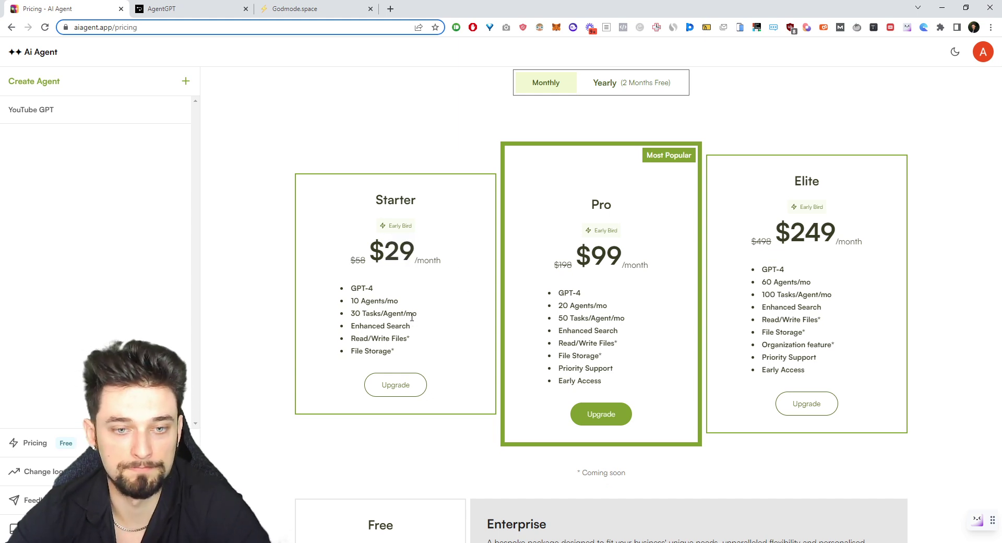
pyautogui.scroll(2, 442, 350)
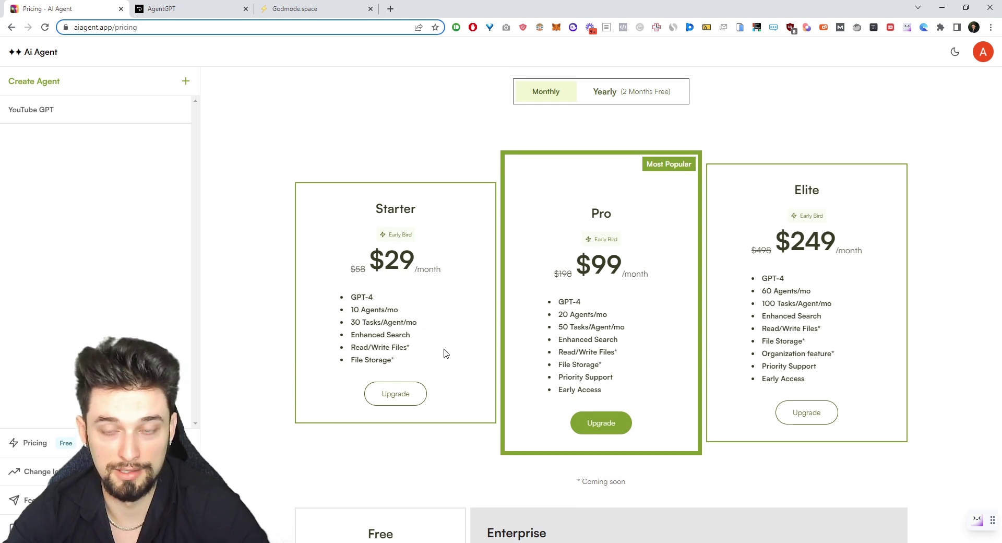
pyautogui.scroll(-1, 447, 352)
pyautogui.scroll(-1, 446, 352)
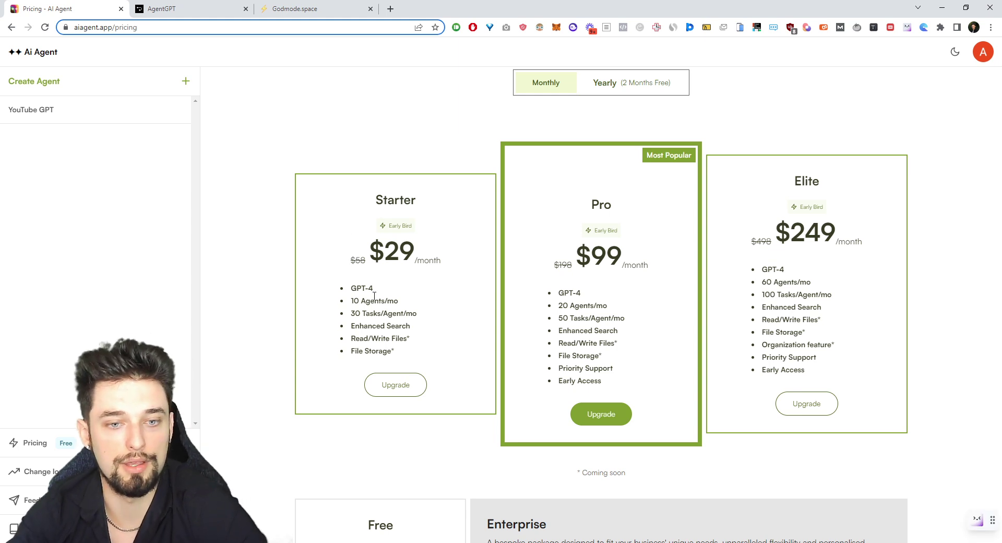
pyautogui.moveTo(385, 254); pyautogui.dragTo(447, 261)
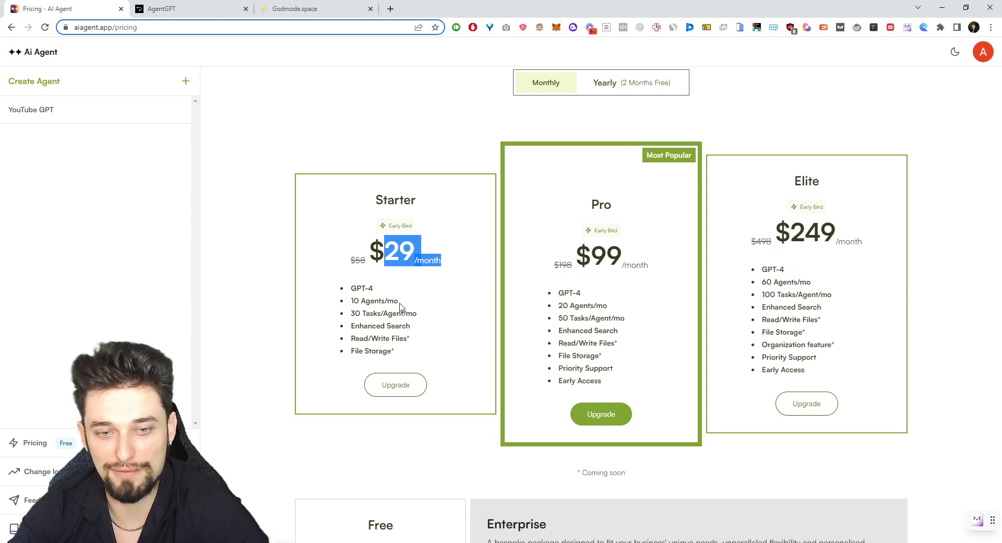
pyautogui.click(383, 228)
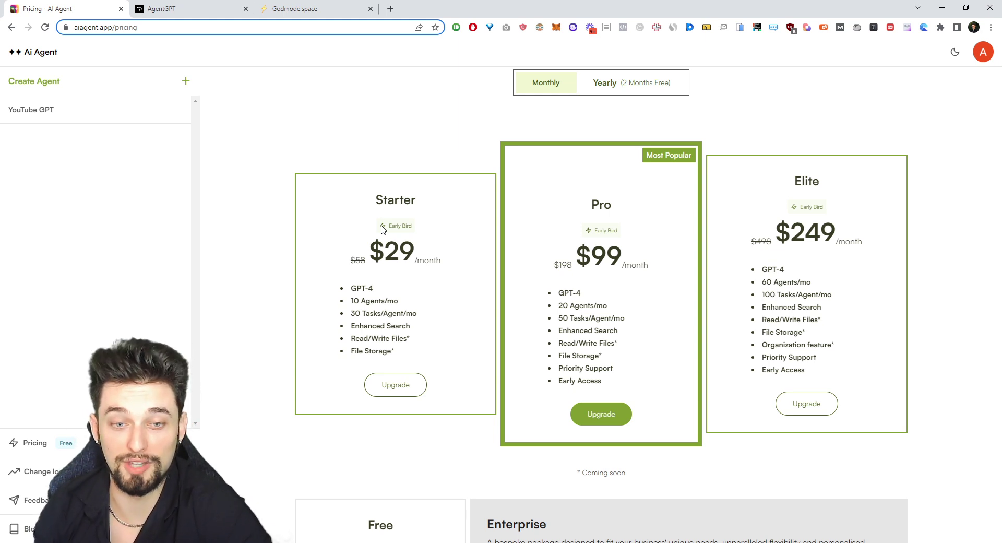
# Step: Open YouTube GPT, highlight its completed tasks, and scroll up to the Make a todo list result
pyautogui.click(42, 114)
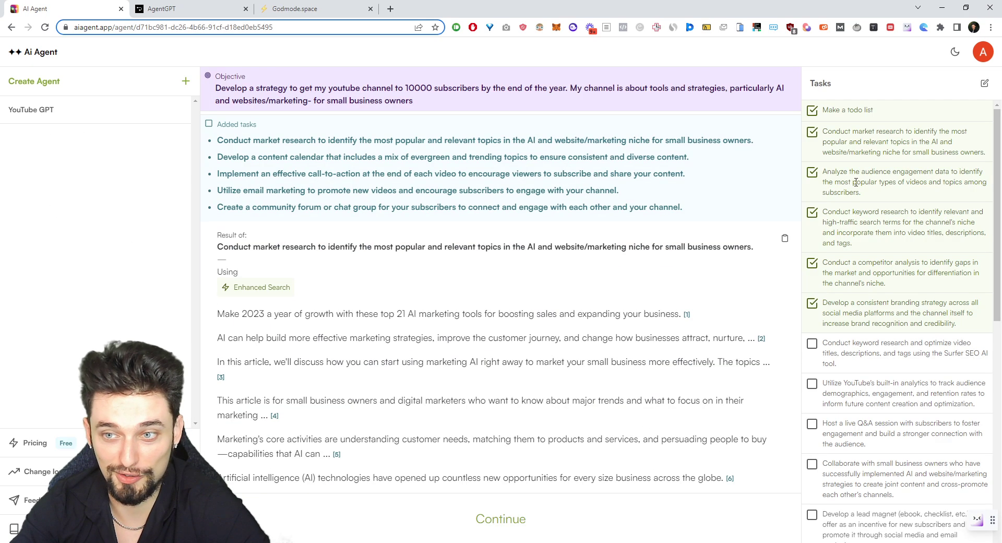
pyautogui.moveTo(966, 327); pyautogui.dragTo(836, 152)
pyautogui.scroll(-10, 517, 237)
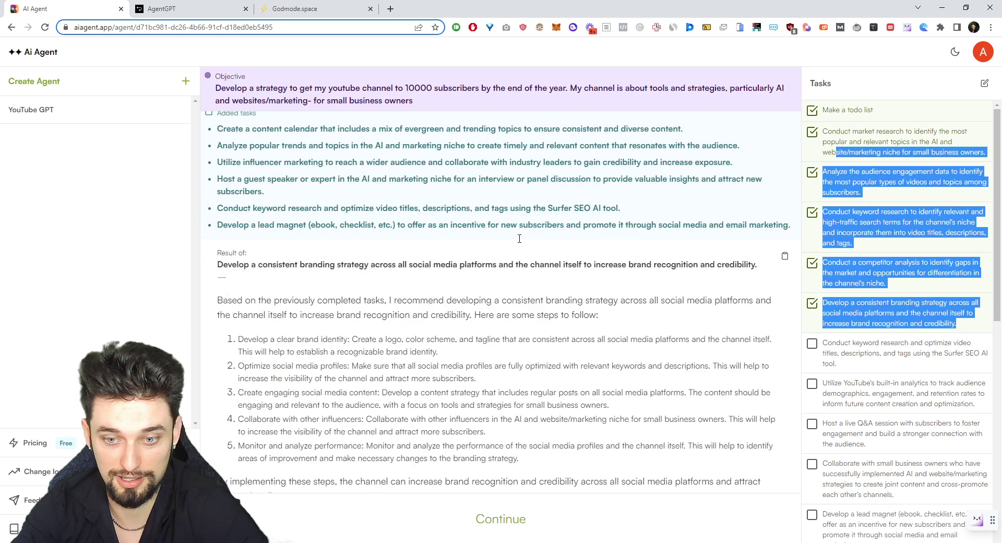
pyautogui.scroll(7, 522, 243)
pyautogui.scroll(10, 525, 248)
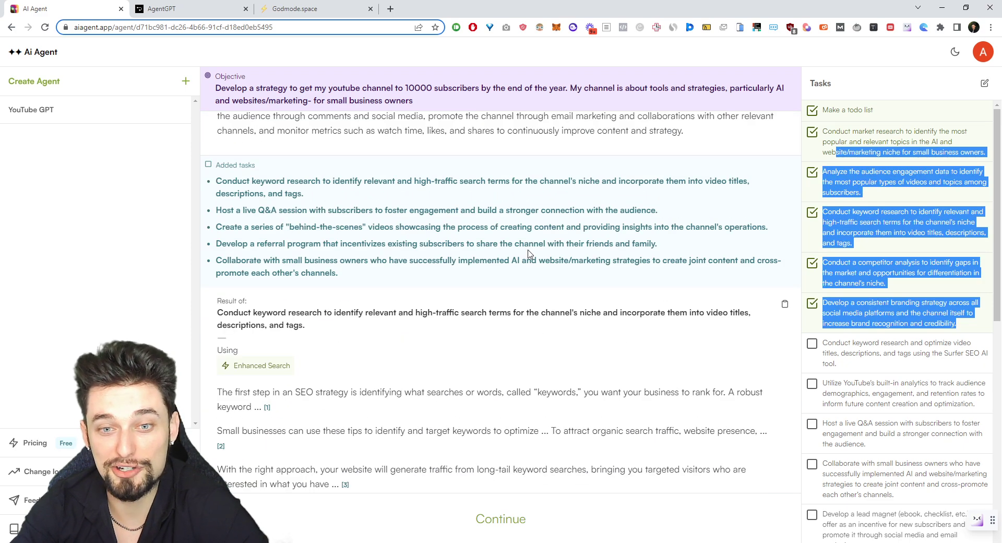
pyautogui.scroll(8, 538, 264)
pyautogui.scroll(8, 547, 274)
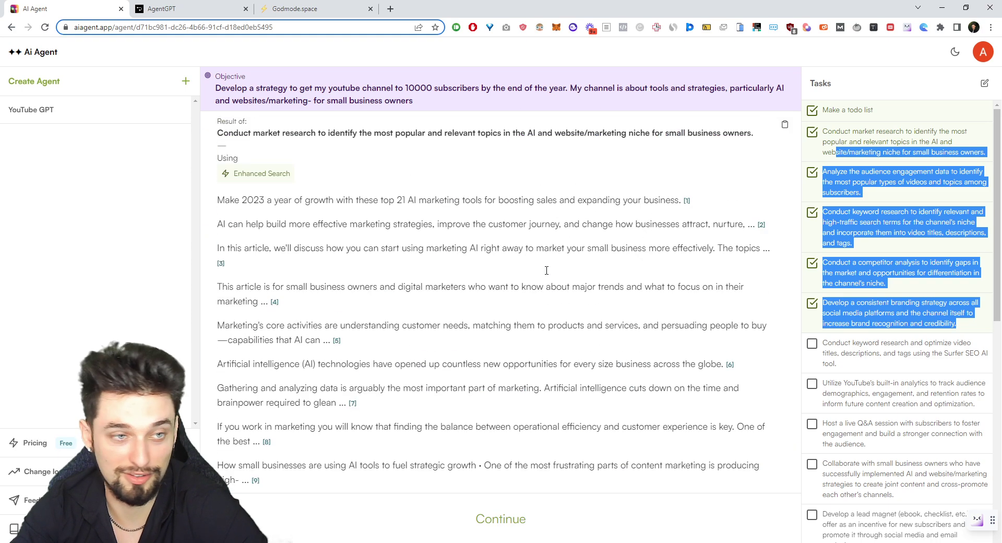
pyautogui.scroll(6, 547, 274)
pyautogui.scroll(1, 548, 274)
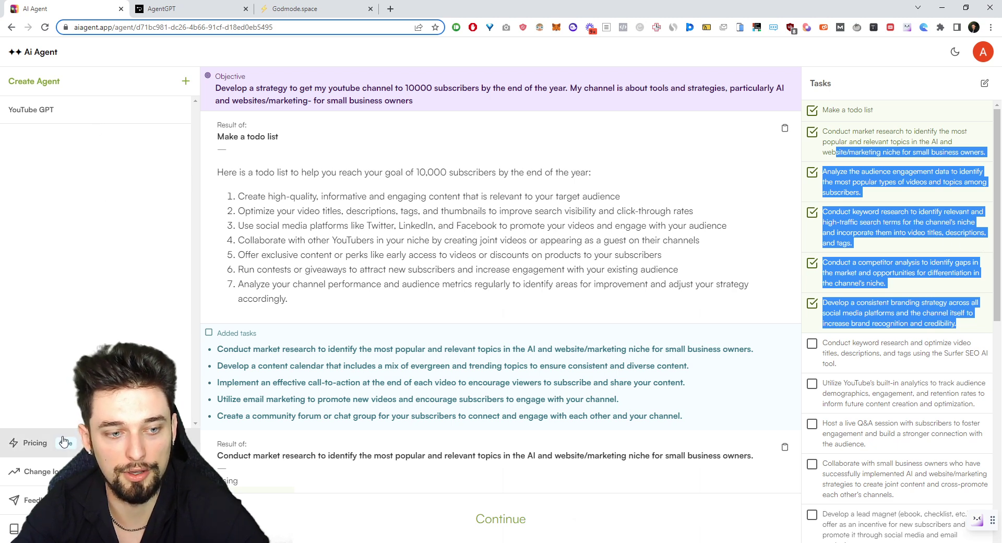
# Step: Return to the pricing page and highlight the Starter plan's 10 Agents/mo line
pyautogui.click(32, 443)
pyautogui.scroll(-2, 367, 316)
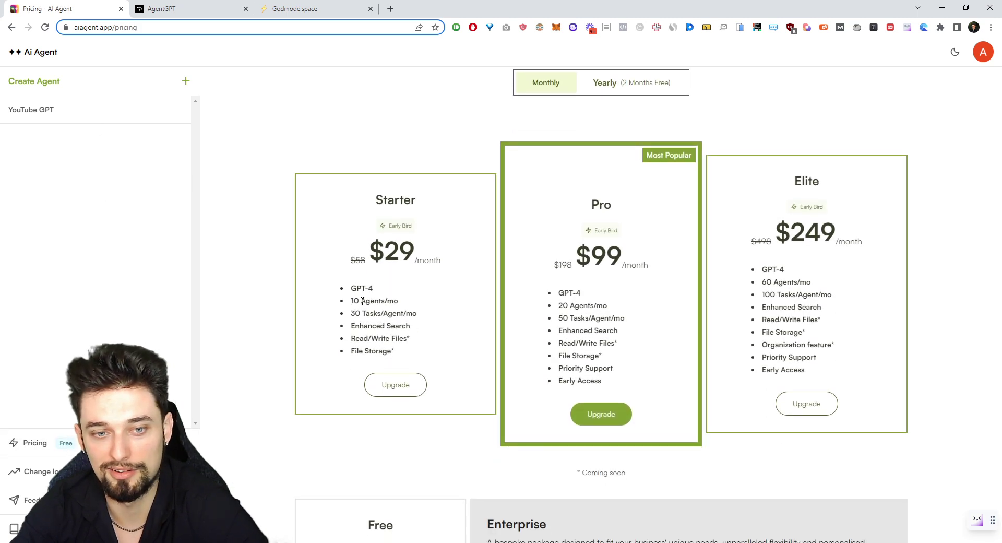
pyautogui.moveTo(363, 301); pyautogui.dragTo(412, 300)
pyautogui.click(410, 299)
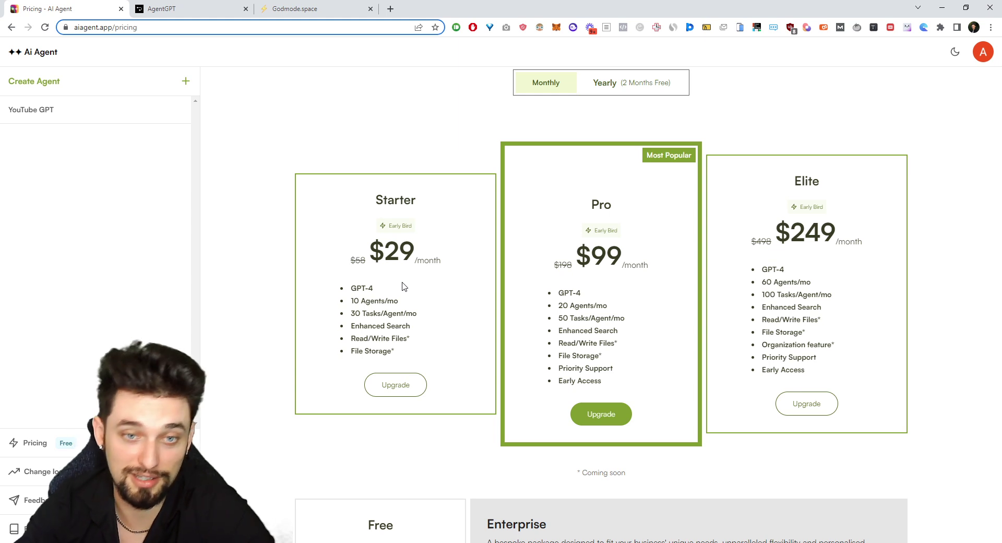
# Step: Scroll down to the Free plan ($0, GPT-3.5, 2 agents, 5 tasks per agent) and Enterprise cards
pyautogui.scroll(-3, 466, 370)
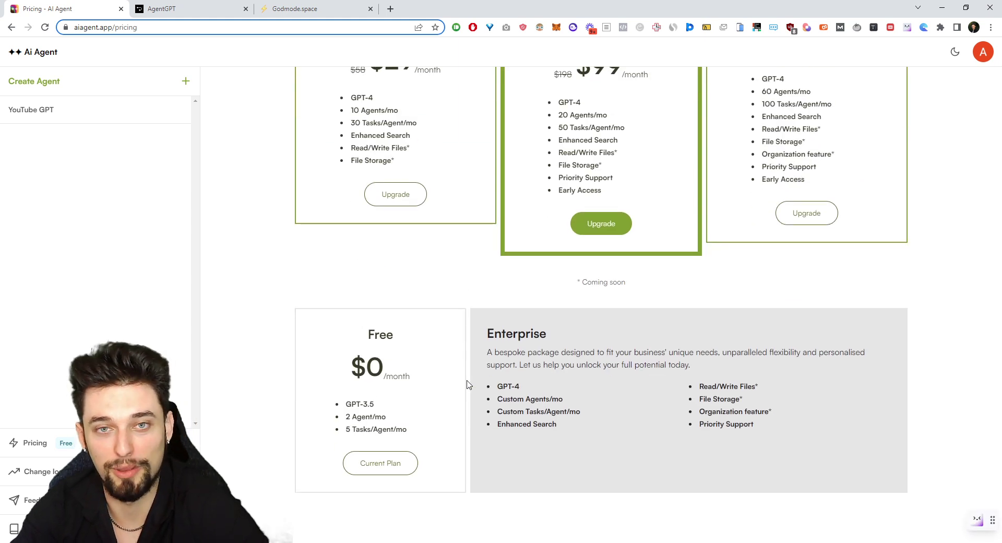
pyautogui.scroll(5, 476, 367)
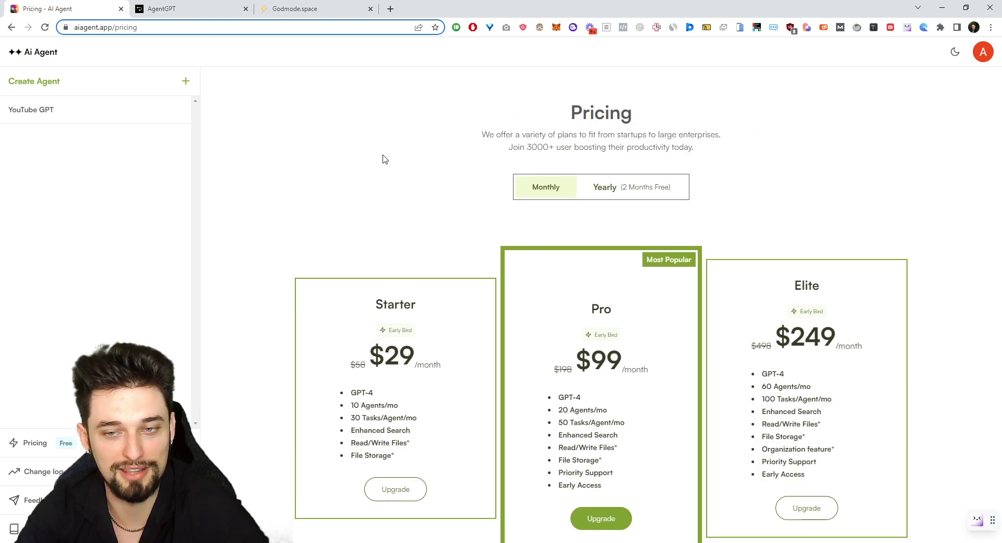
pyautogui.scroll(-3, 390, 174)
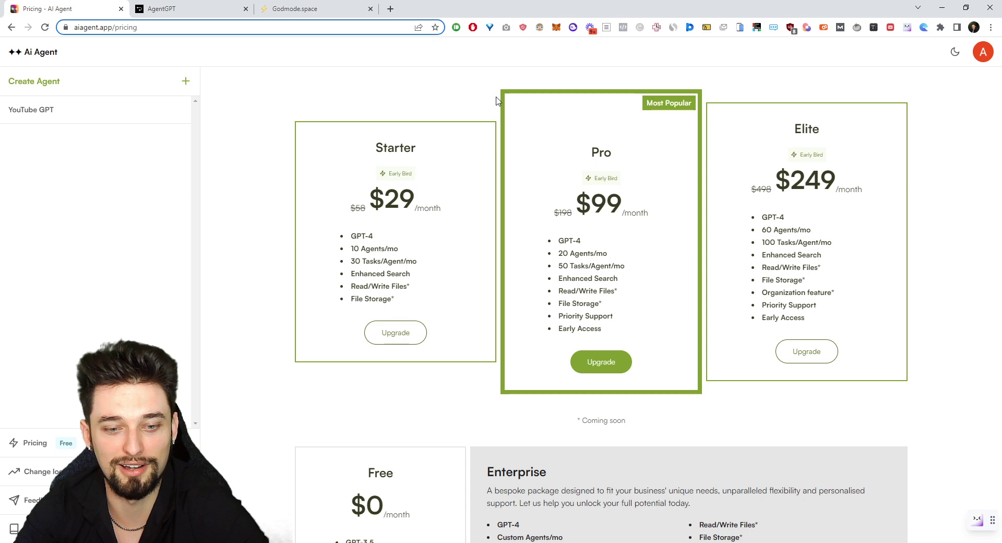
pyautogui.scroll(-2, 496, 105)
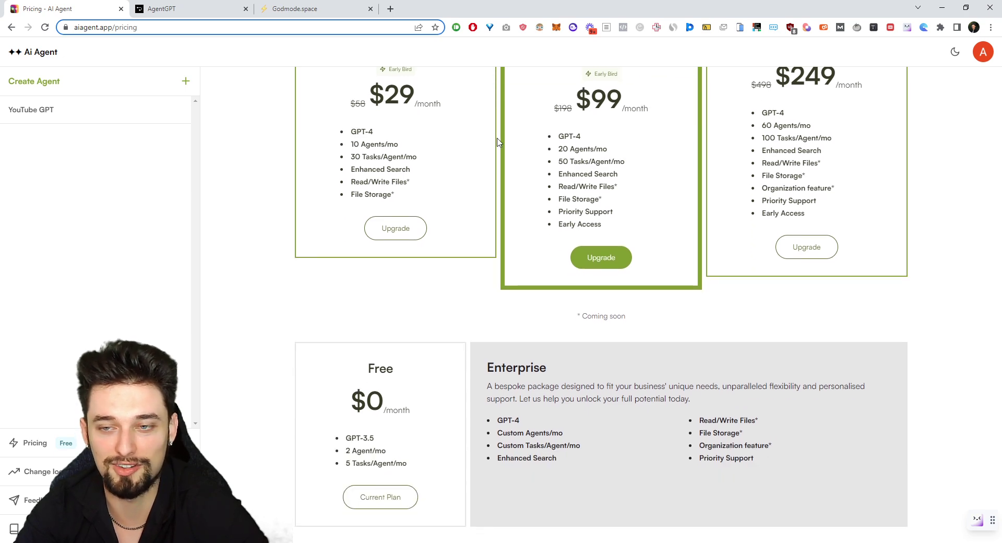
pyautogui.scroll(-1, 502, 188)
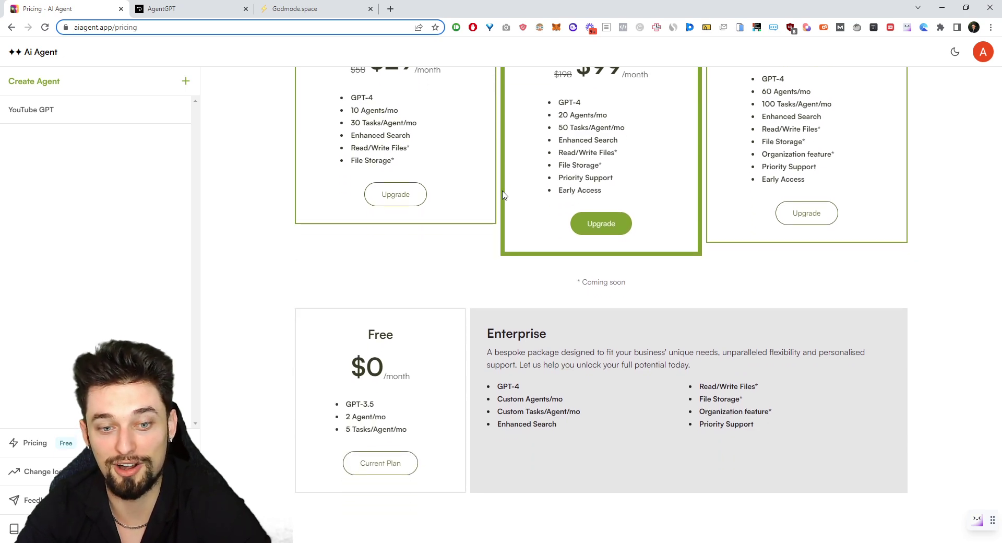
pyautogui.scroll(4, 556, 282)
pyautogui.scroll(2, 556, 279)
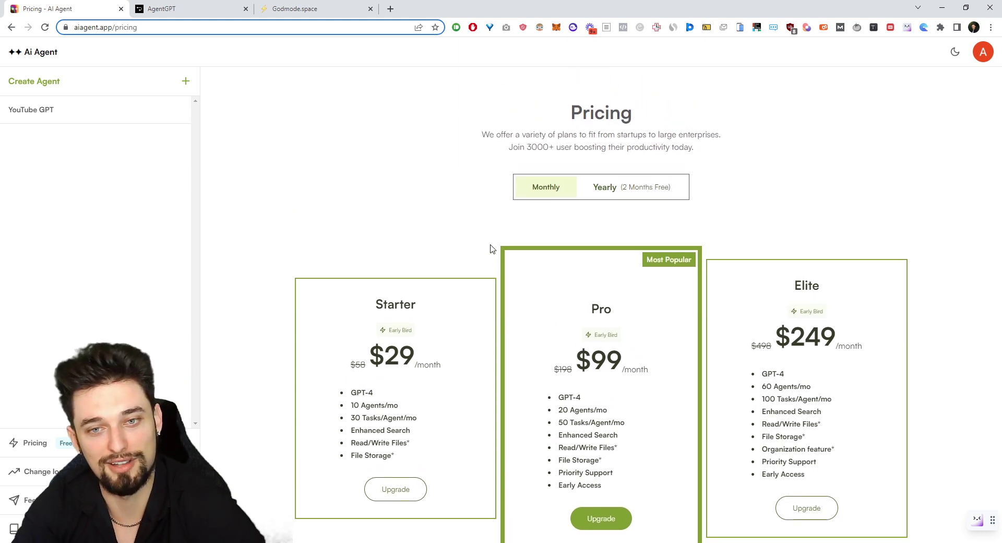
pyautogui.scroll(-3, 490, 282)
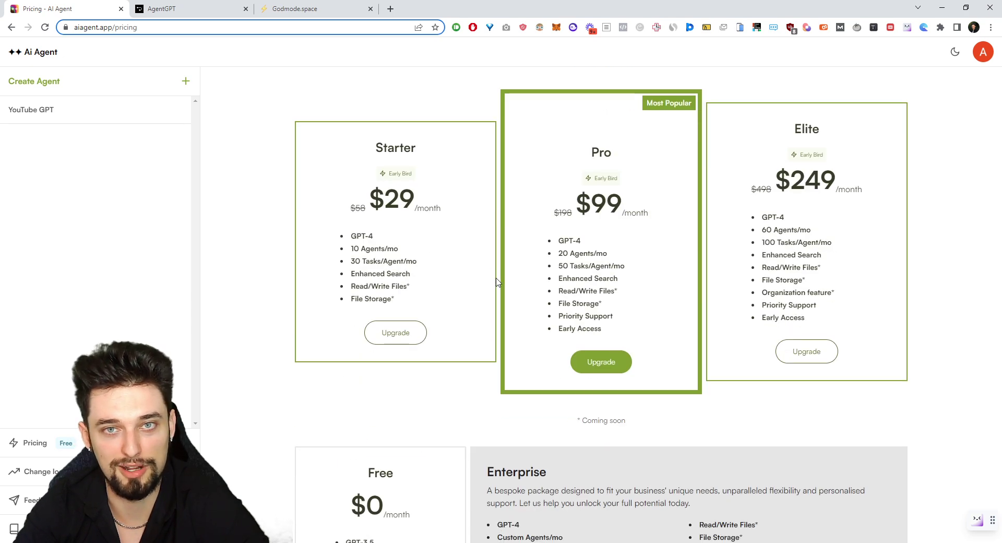
pyautogui.scroll(-3, 496, 282)
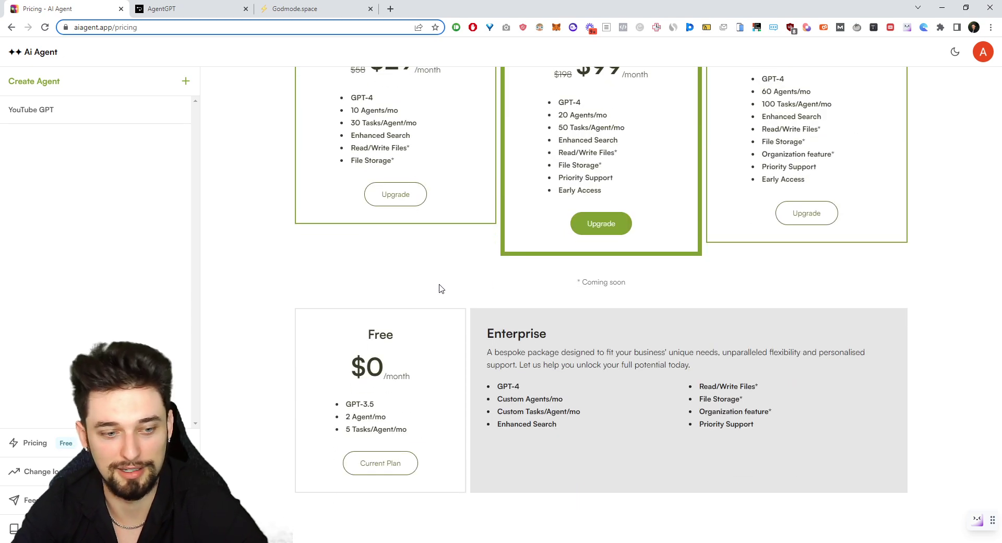